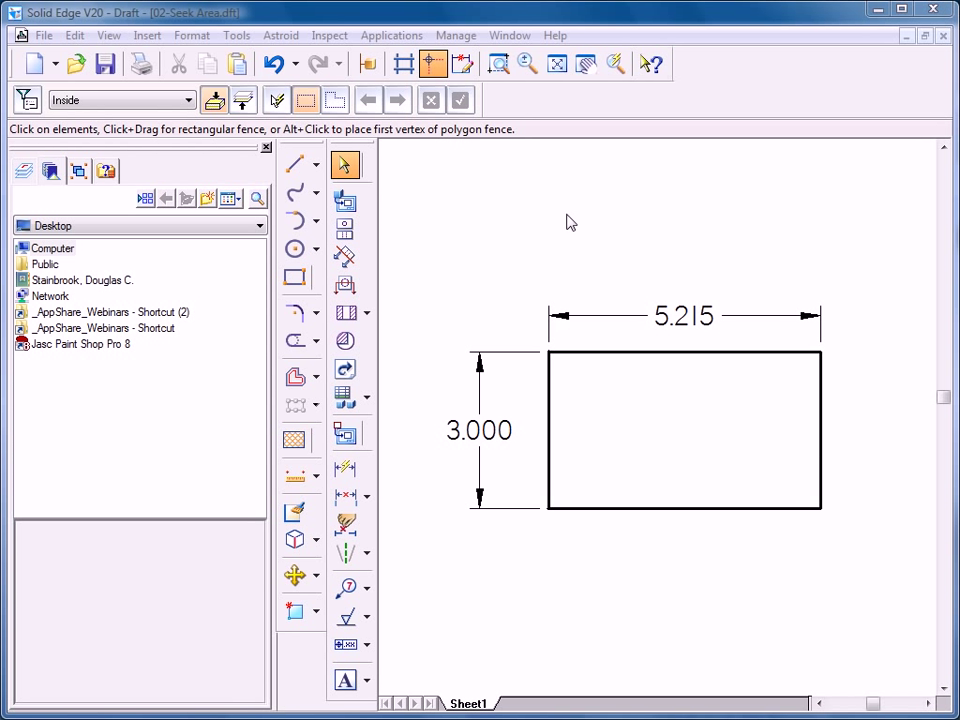
- Measure the area inside the rectangle, leaving it hatched as a stored area measurement
left_click(328, 36)
left_click(345, 124)
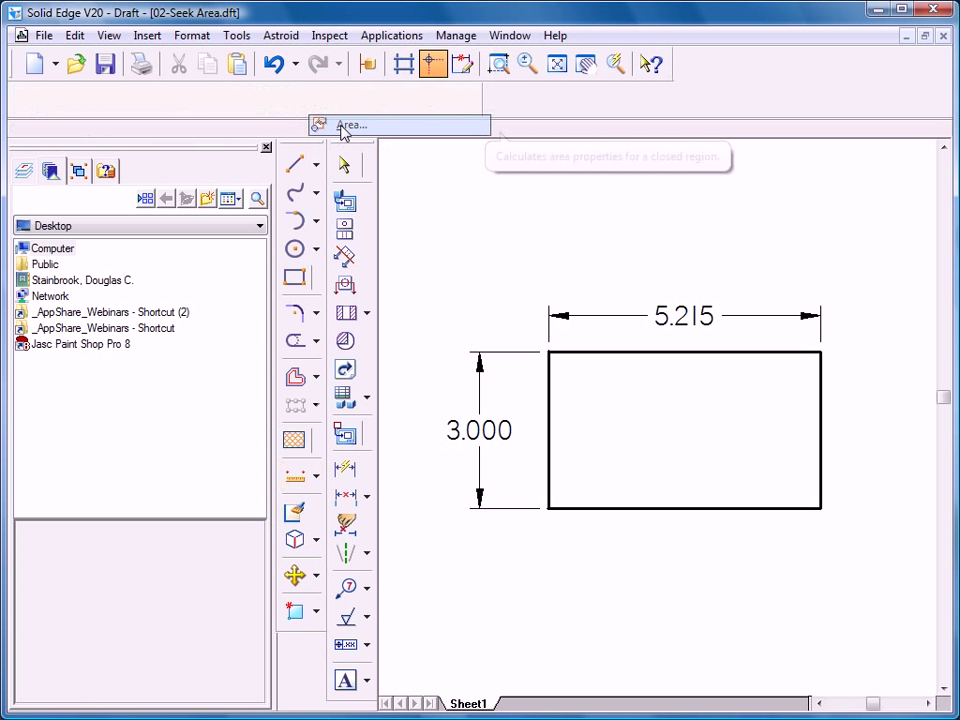
left_click(585, 440)
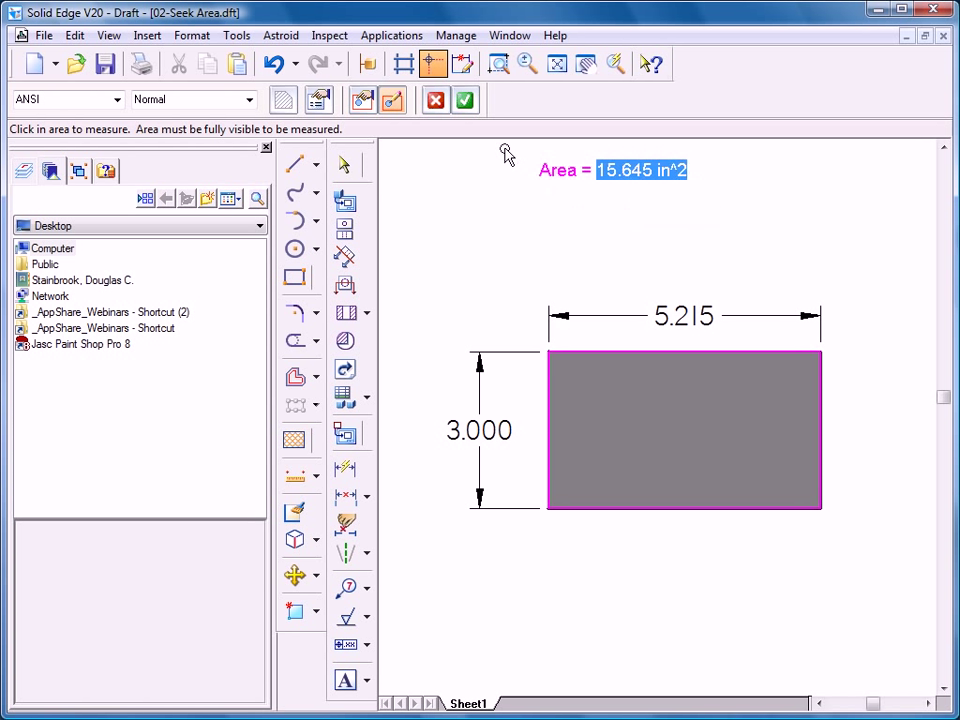
left_click(465, 100)
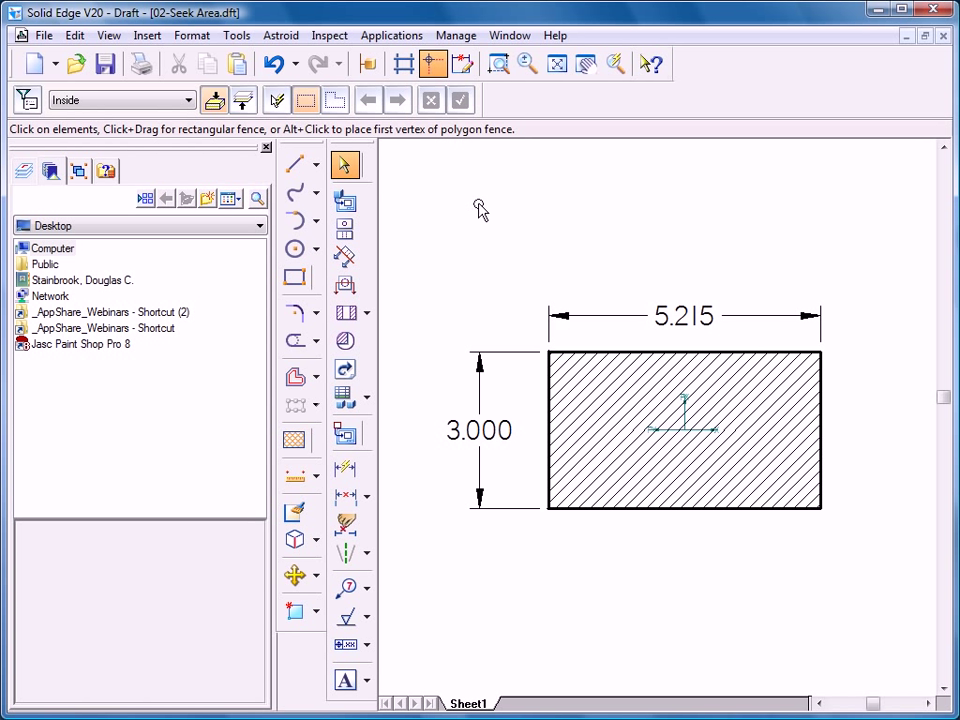
- Check the Variable Table for A592_Area at 15.645 in^2, then close it
left_click(236, 35)
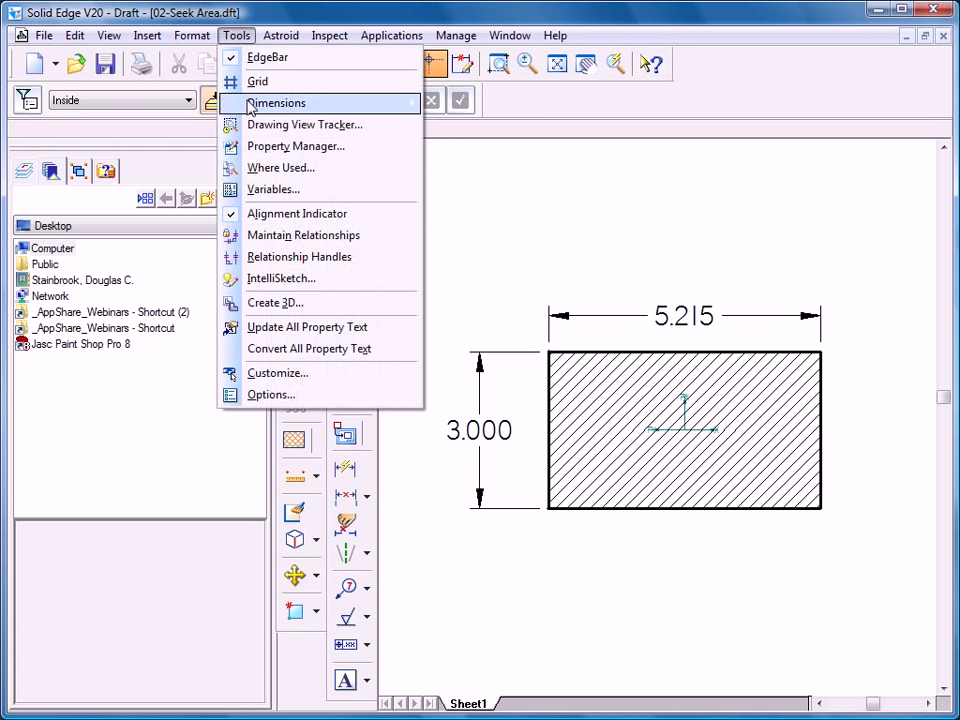
left_click(273, 189)
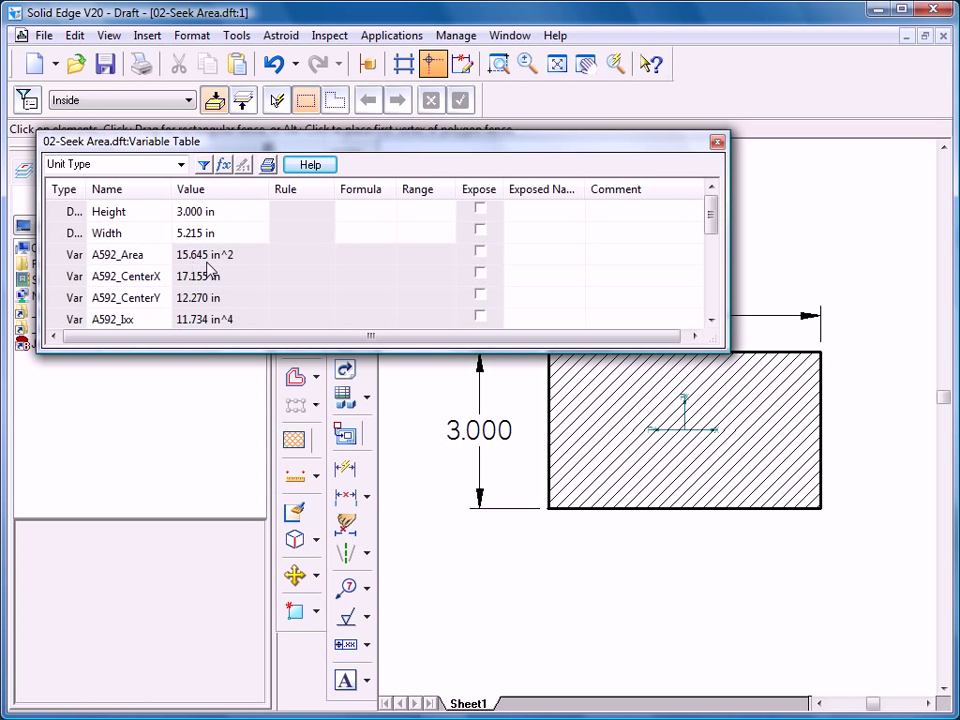
left_click(718, 144)
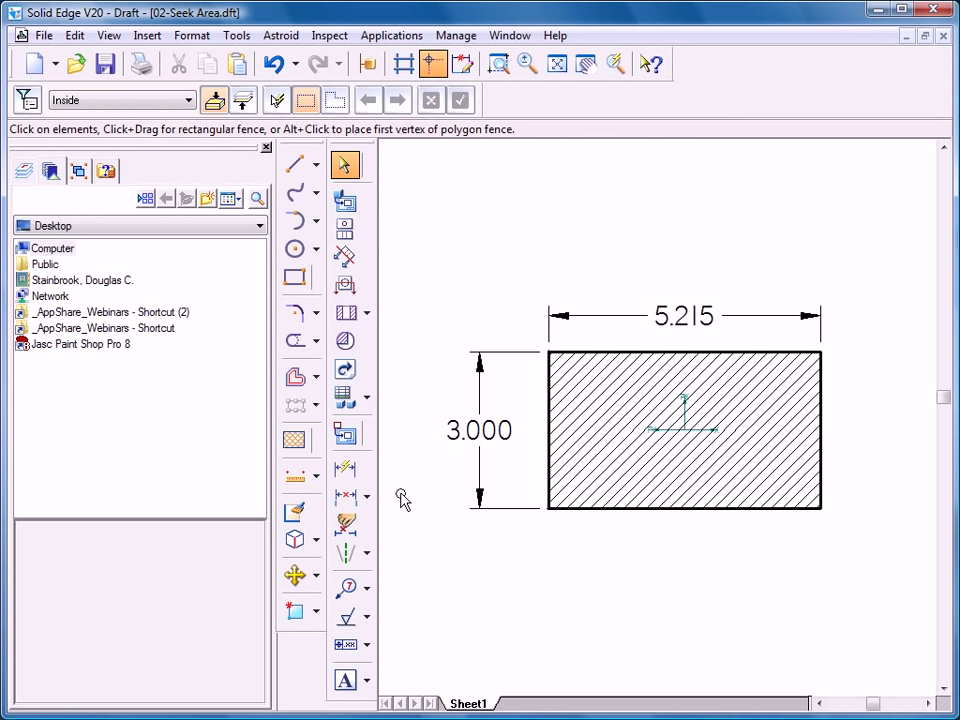
- Create a callout reading 'Area = ' followed by the linked A592_Area variable
left_click(367, 592)
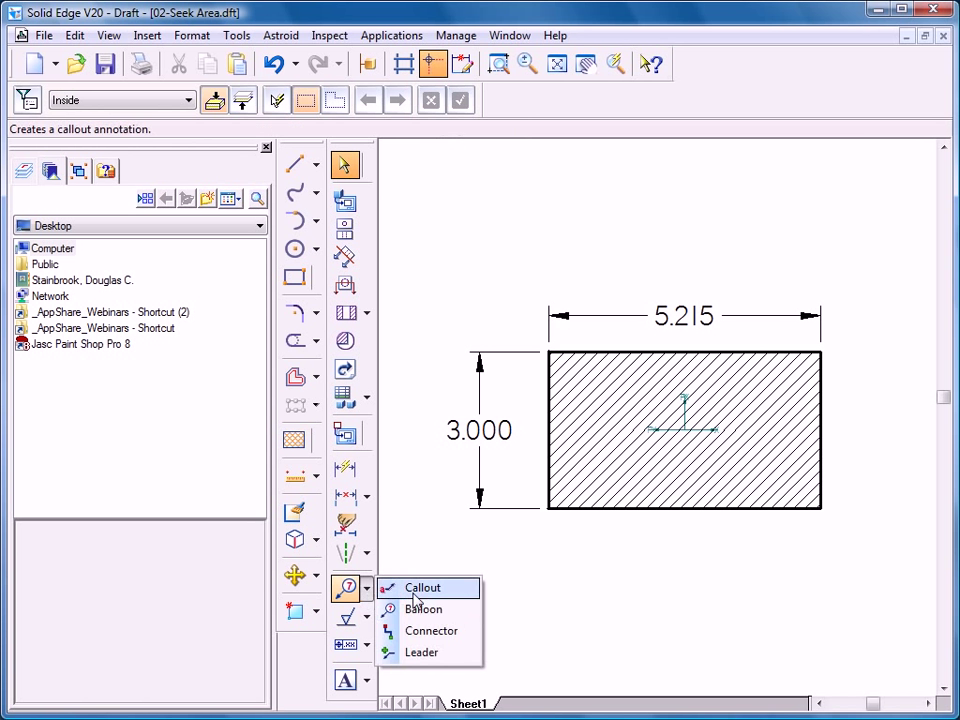
left_click(415, 590)
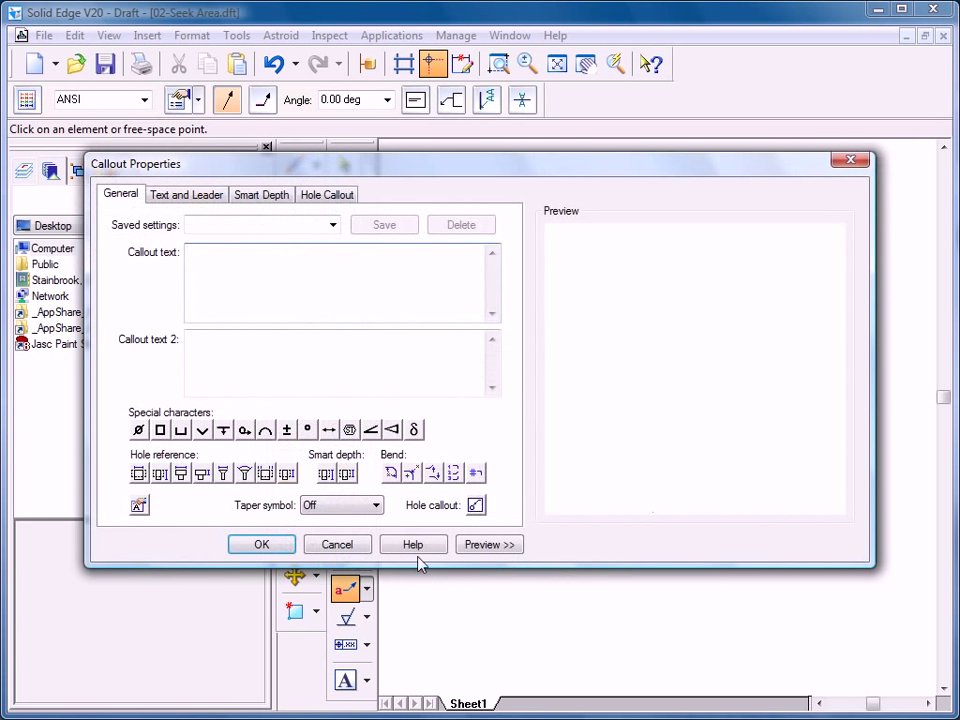
left_click(138, 506)
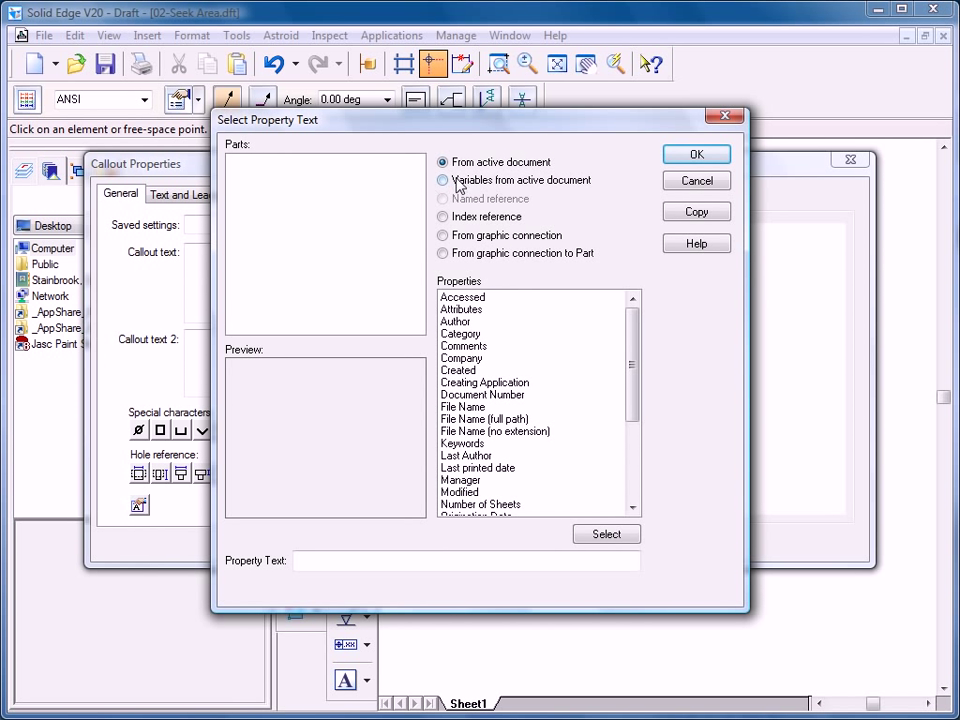
left_click(446, 188)
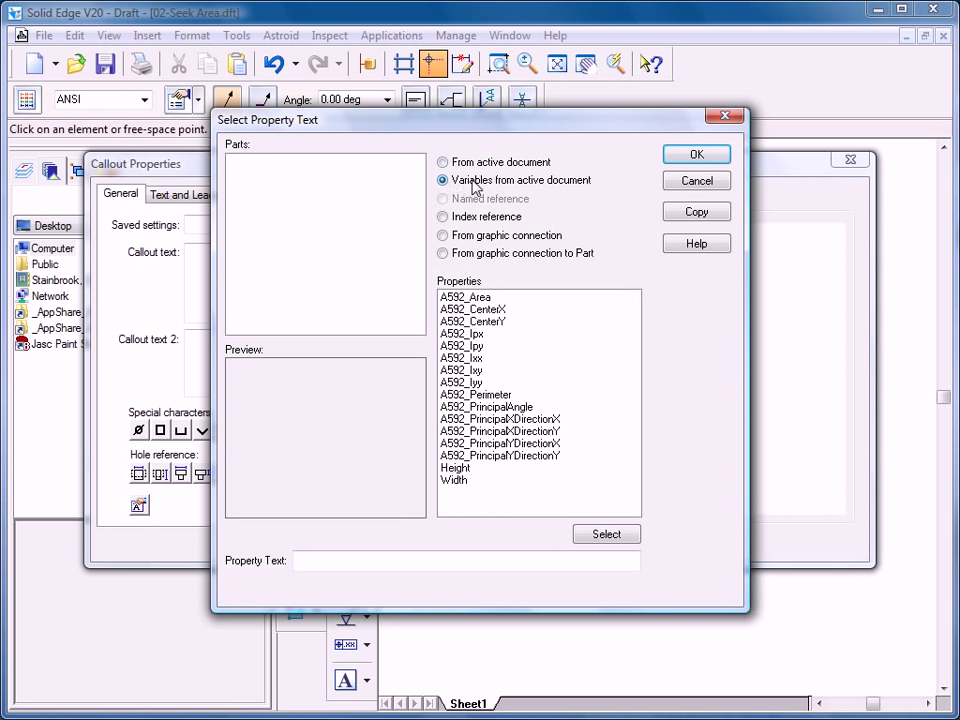
left_click(473, 300)
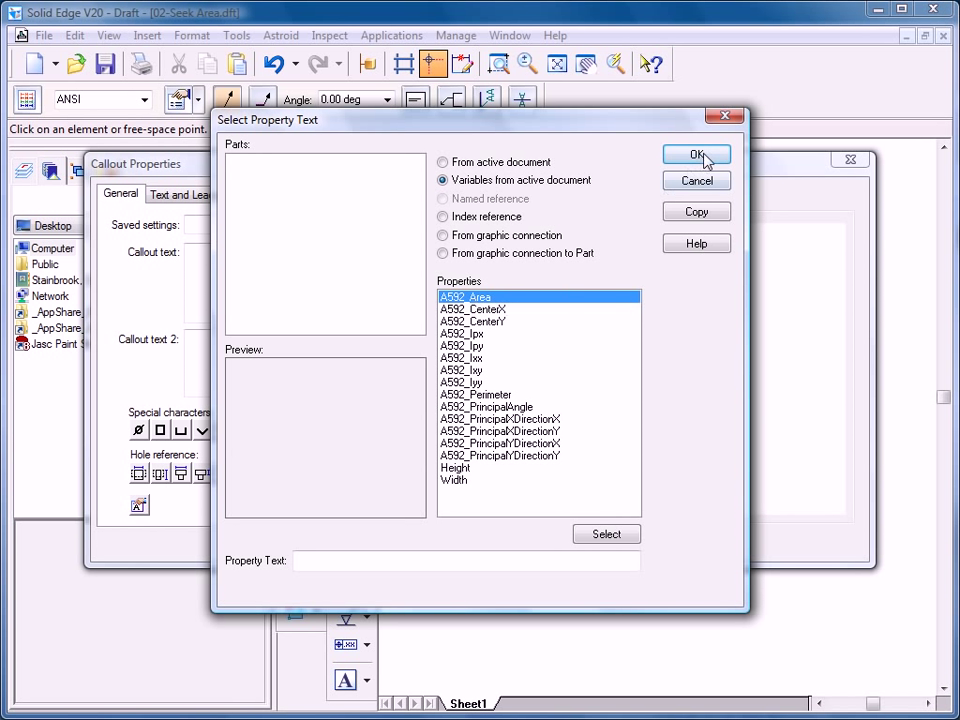
left_click(618, 535)
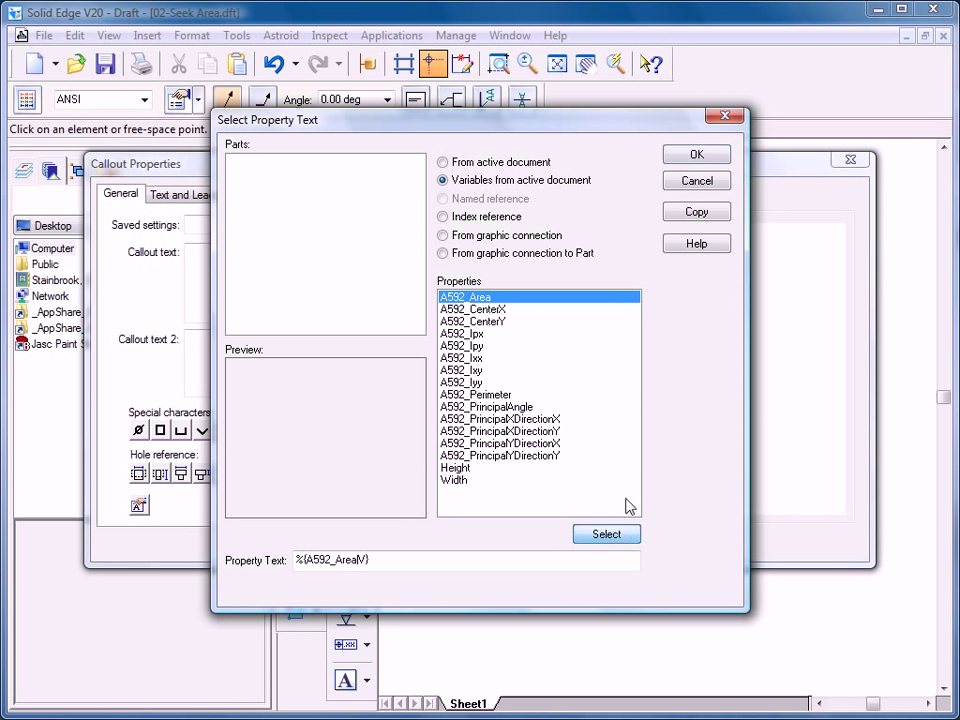
left_click(718, 155)
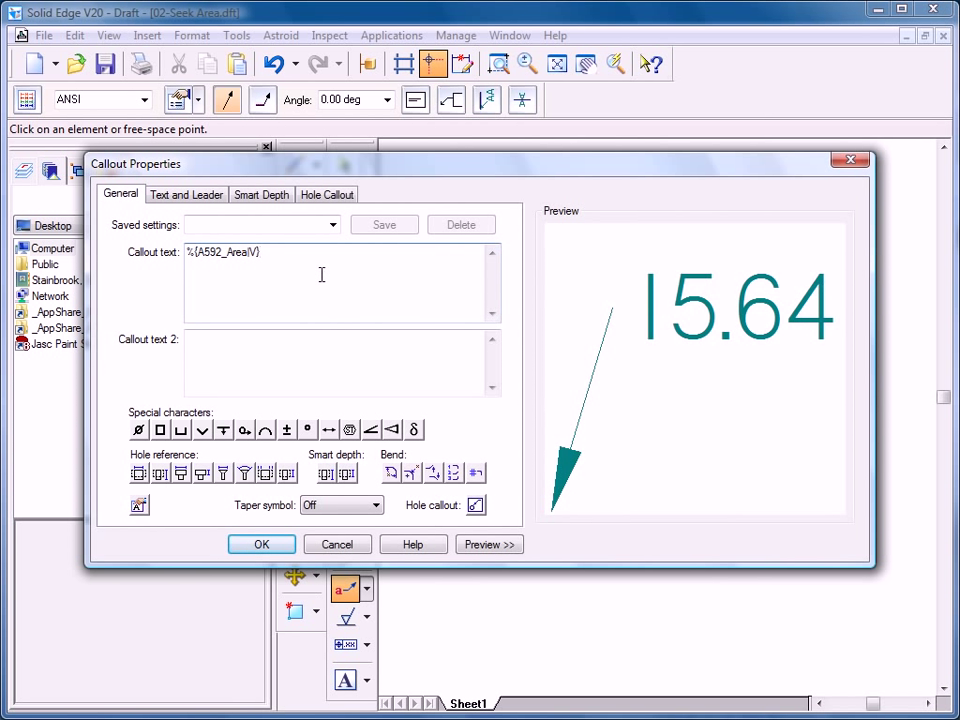
type("Area")
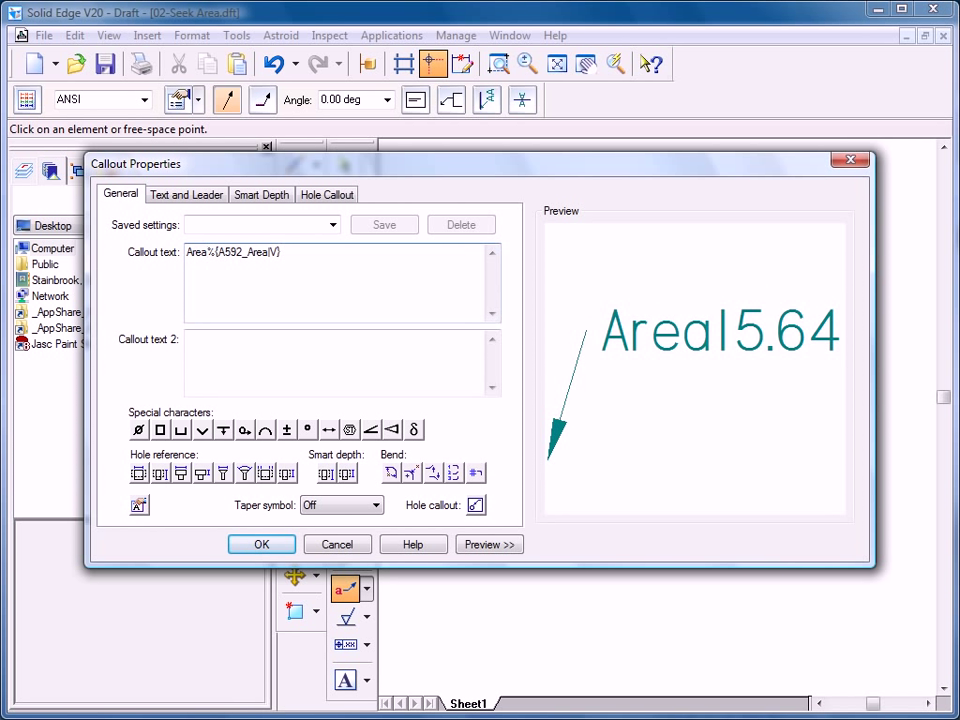
type(" =")
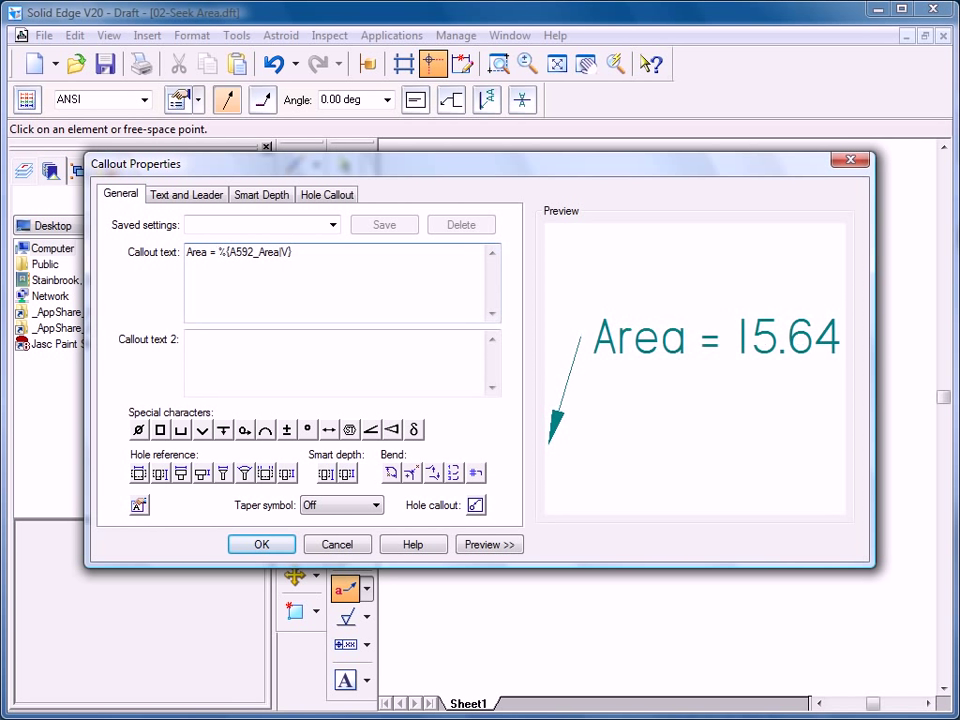
left_click(259, 544)
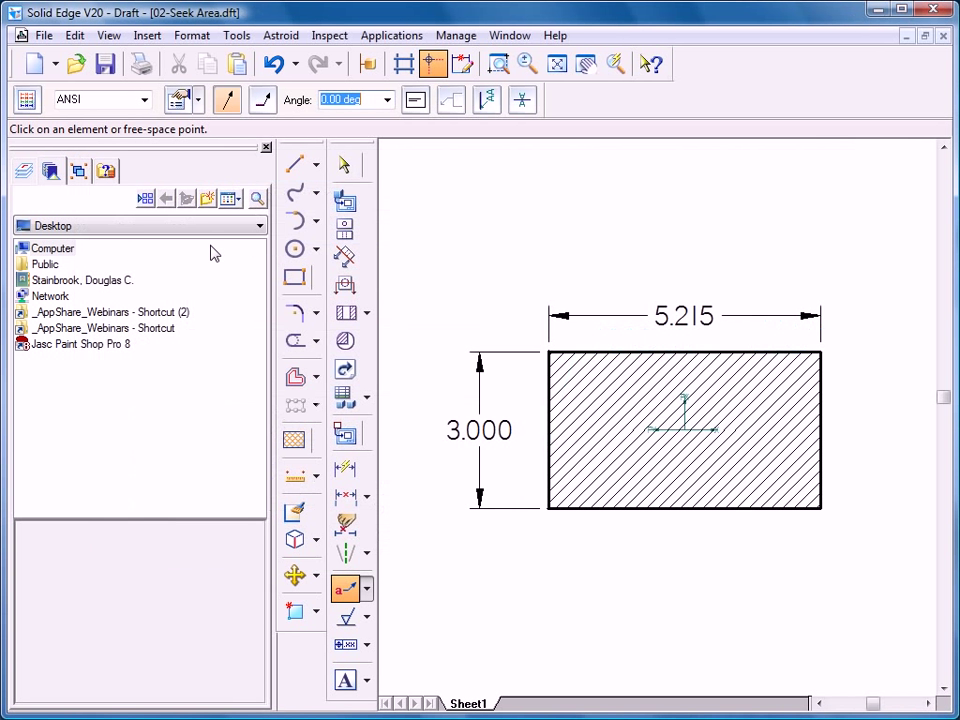
- Remove the callout's leader and set its font size to 0.5
left_click(228, 99)
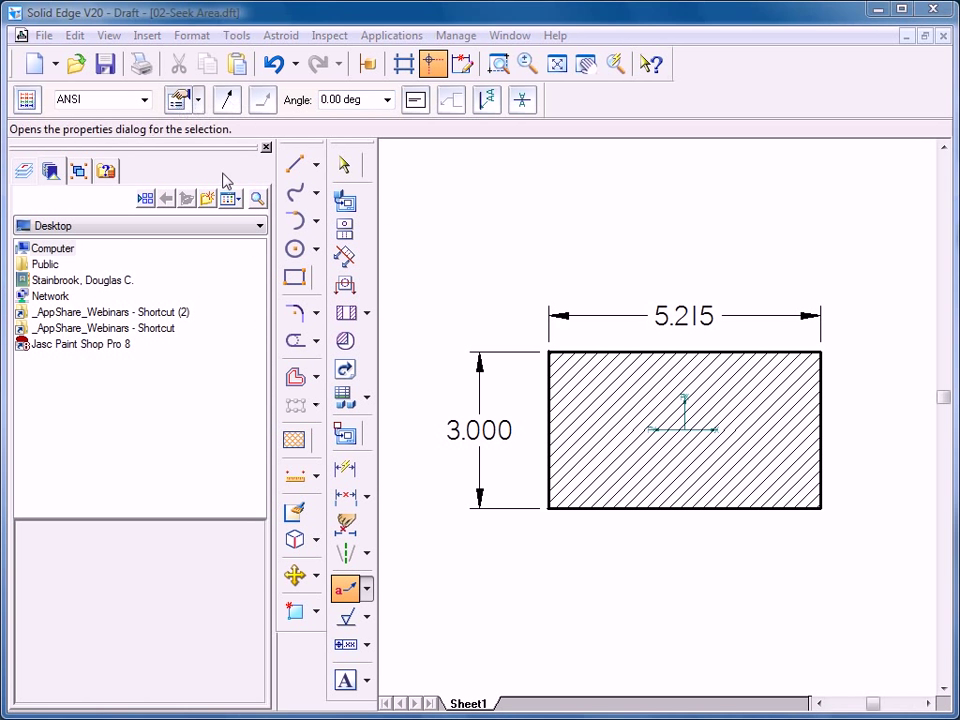
left_click(178, 99)
left_click(187, 194)
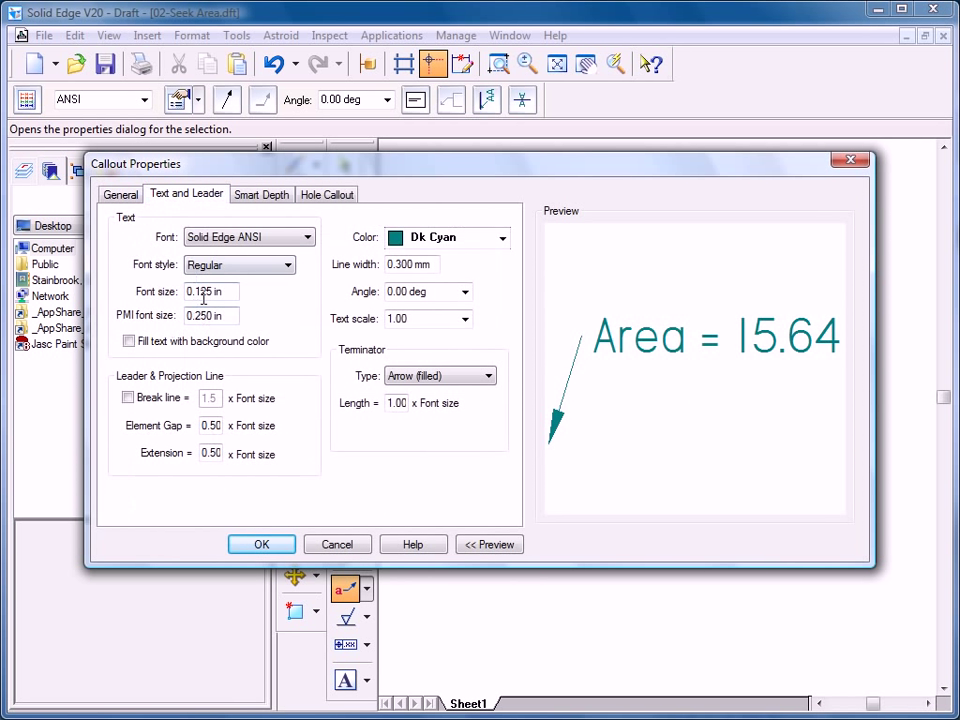
left_click_drag(220, 291, 139, 276)
type(".5")
left_click(261, 545)
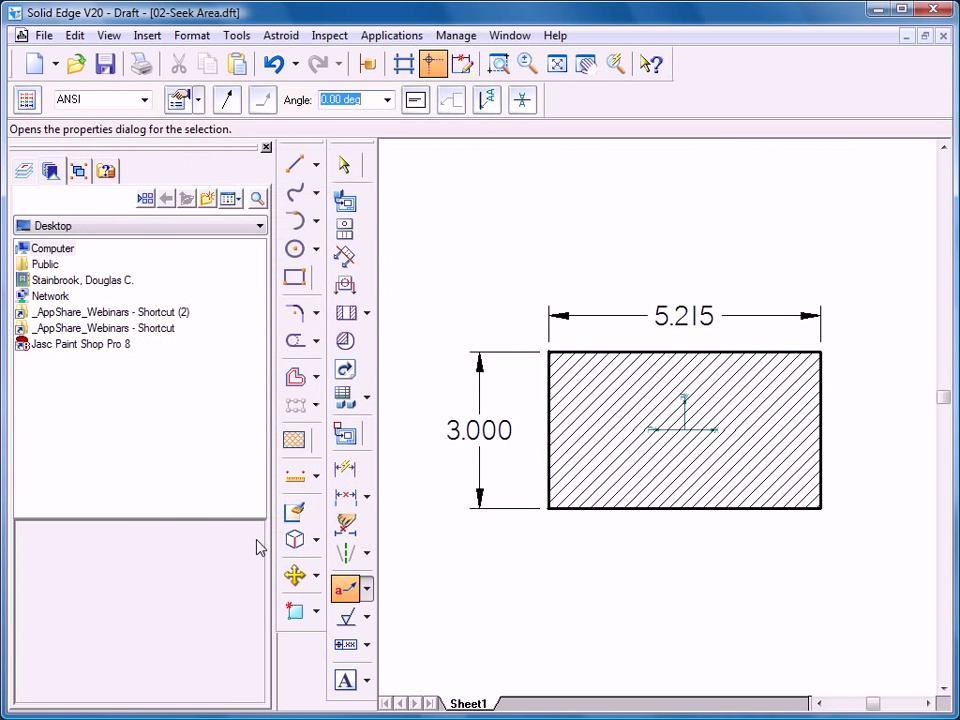
- Place the area callout below the rectangle and reduce the 5.215 width to 3.911
left_click(564, 632)
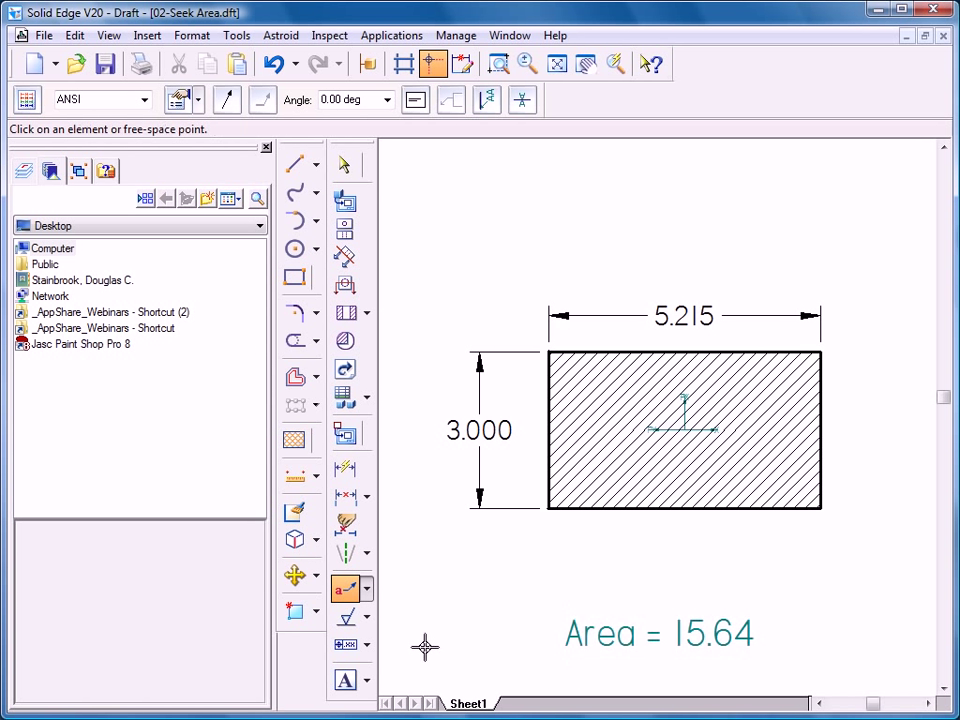
left_click(337, 170)
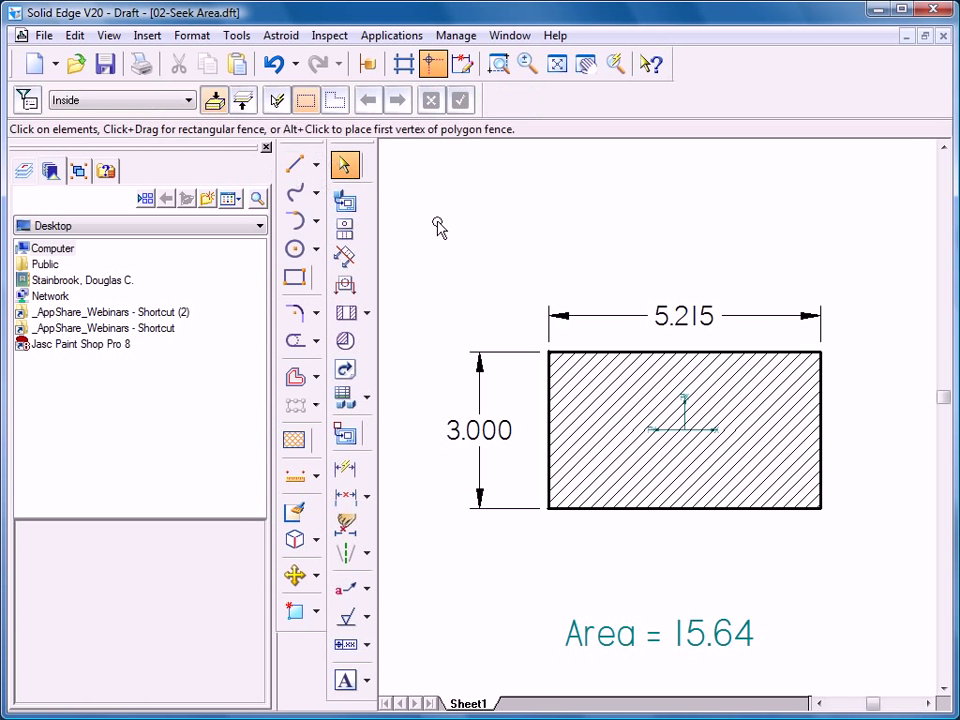
left_click(636, 315)
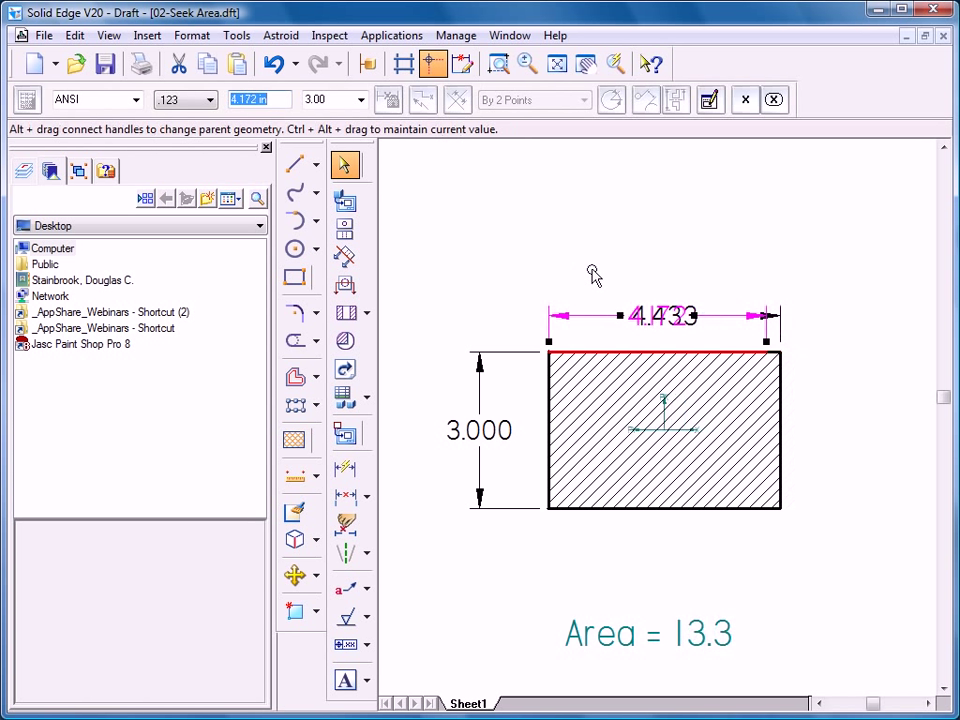
scroll(585, 272, "up", 6)
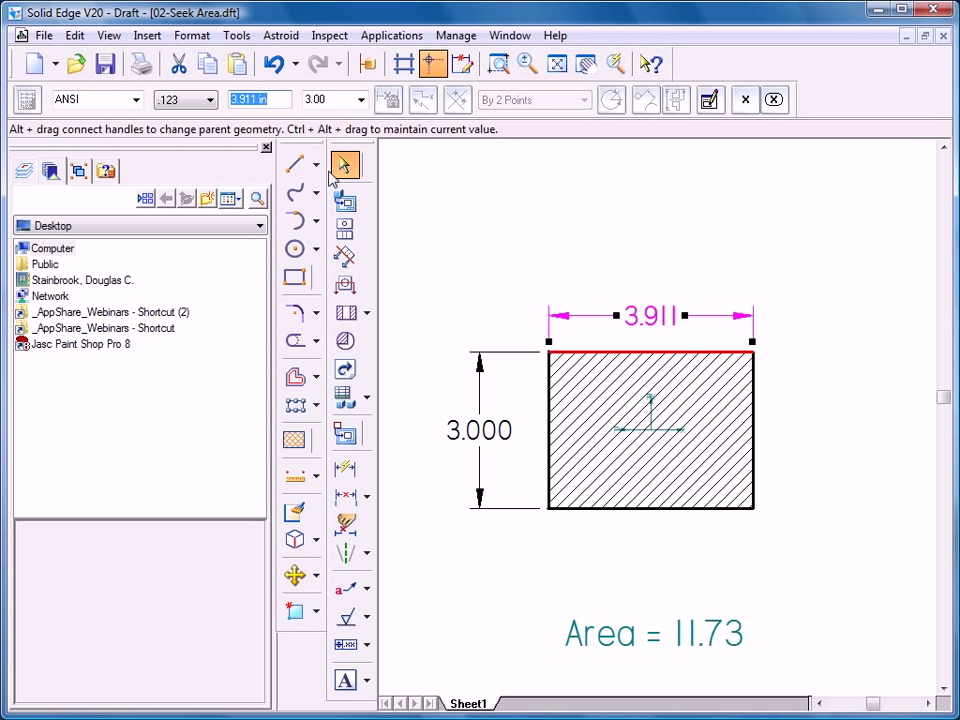
left_click(446, 205)
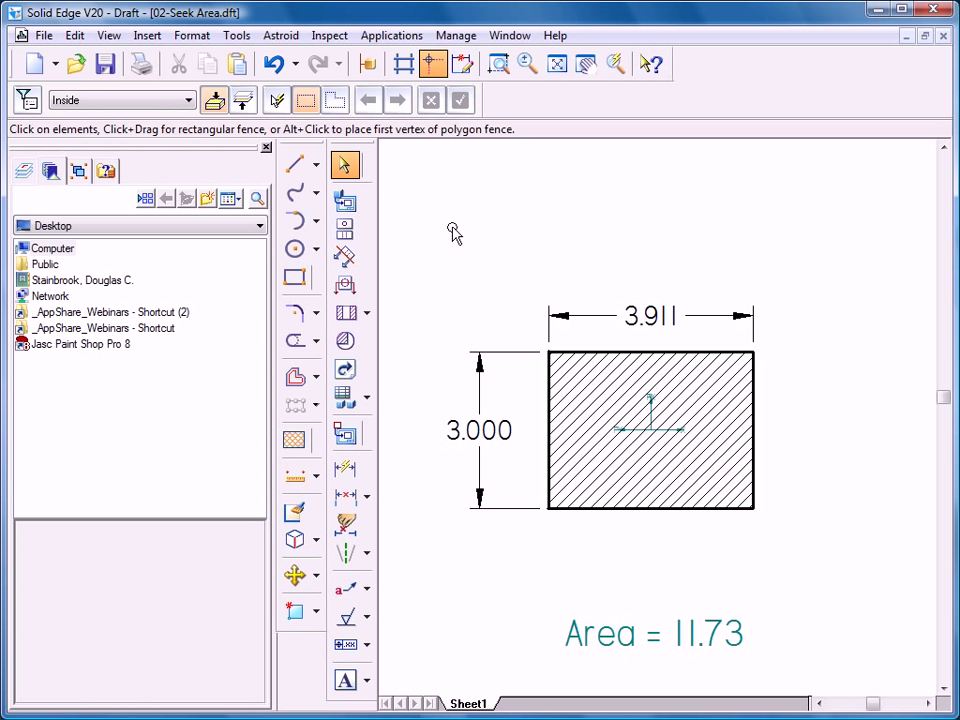
- Start Goal Seek with A592_Area as the goal variable and a target of 21
left_click(331, 38)
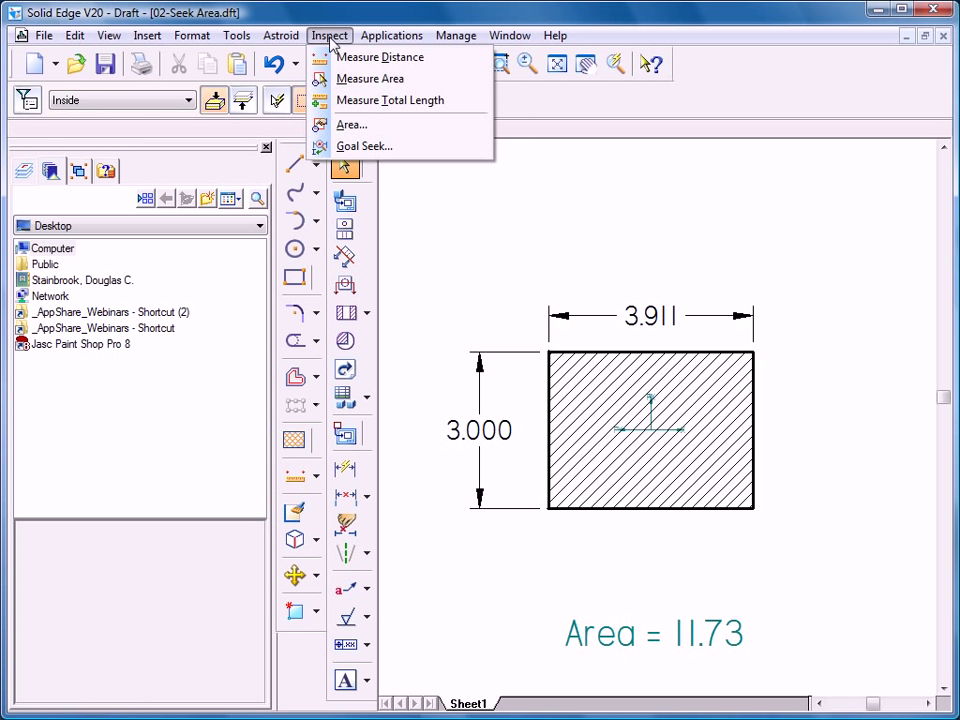
left_click(336, 144)
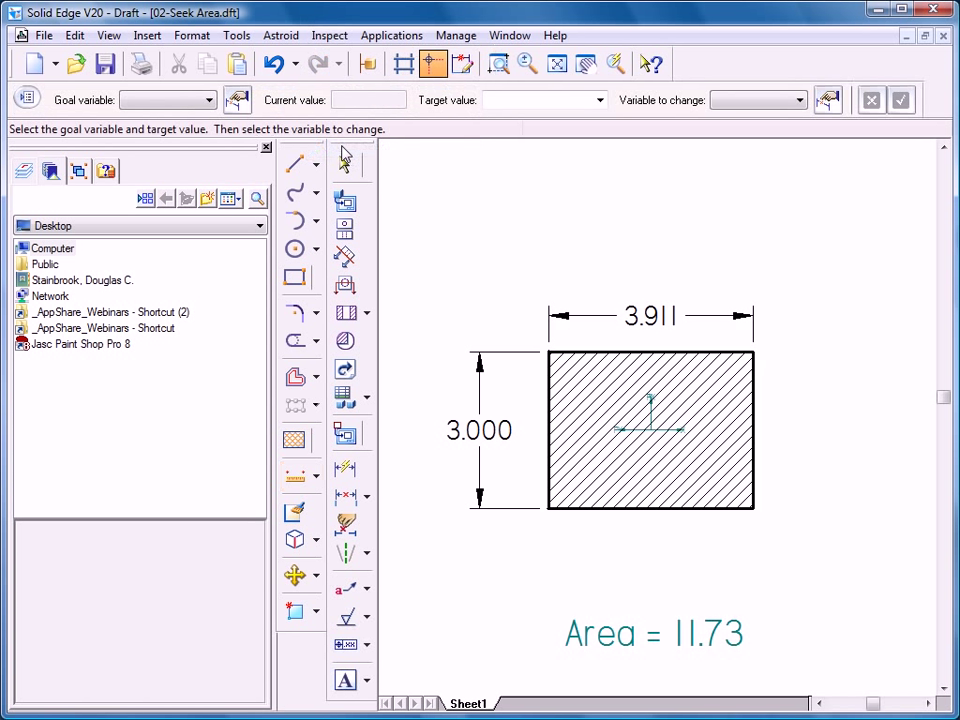
left_click(210, 100)
left_click(135, 118)
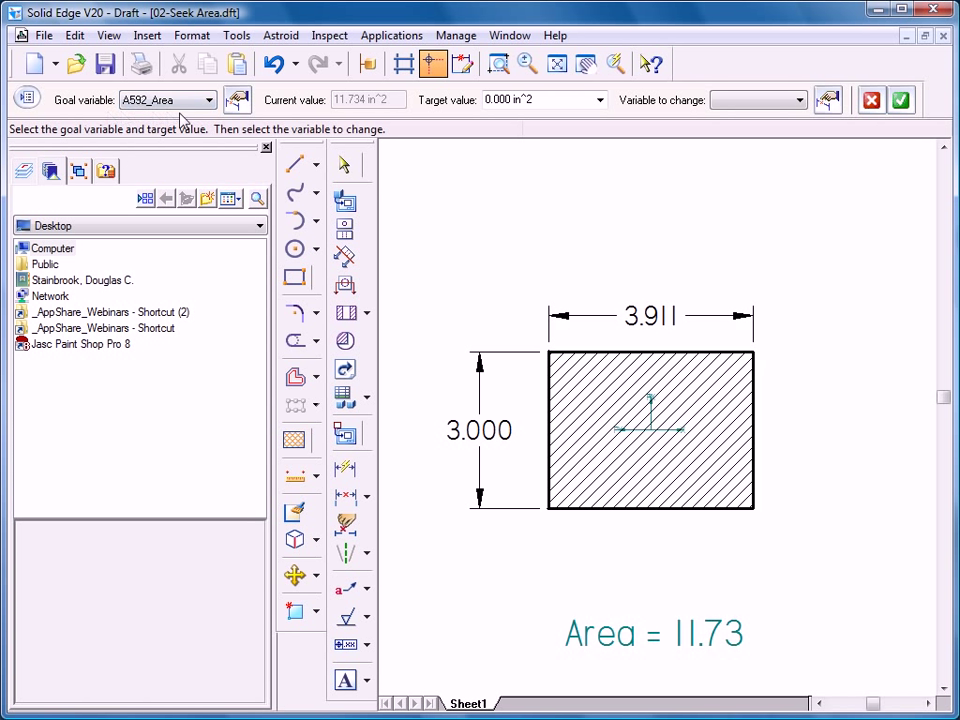
left_click(209, 101)
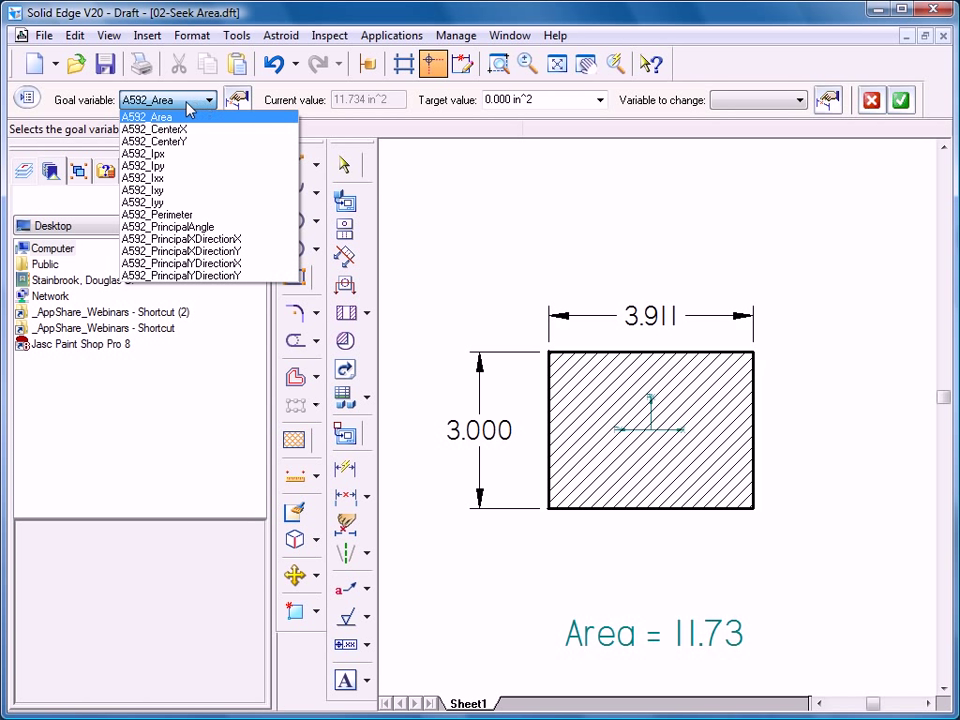
left_click(170, 120)
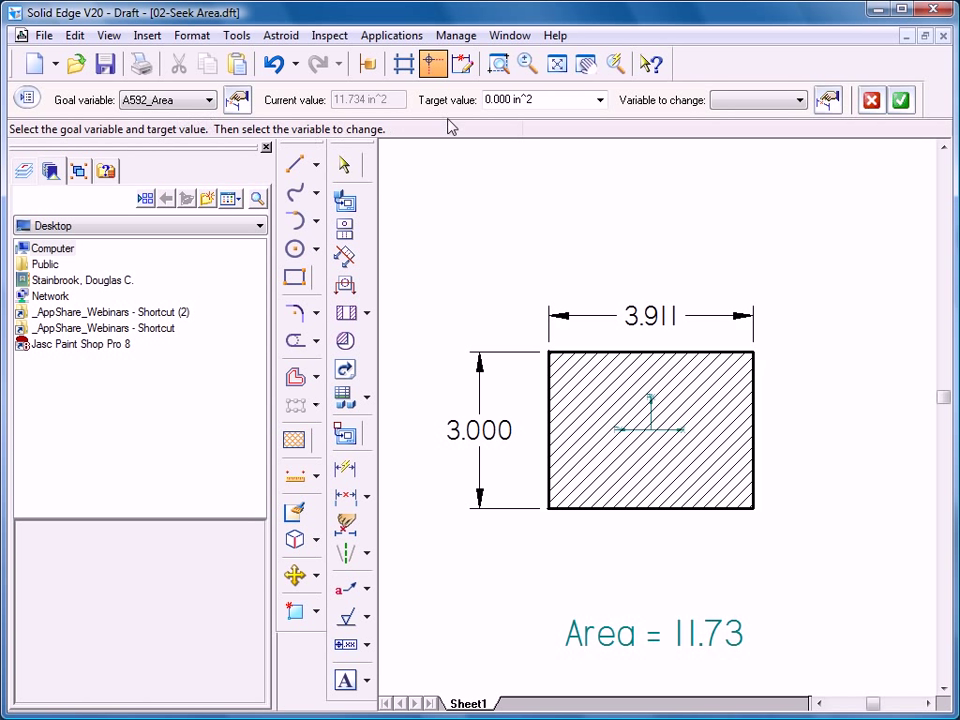
left_click(537, 99)
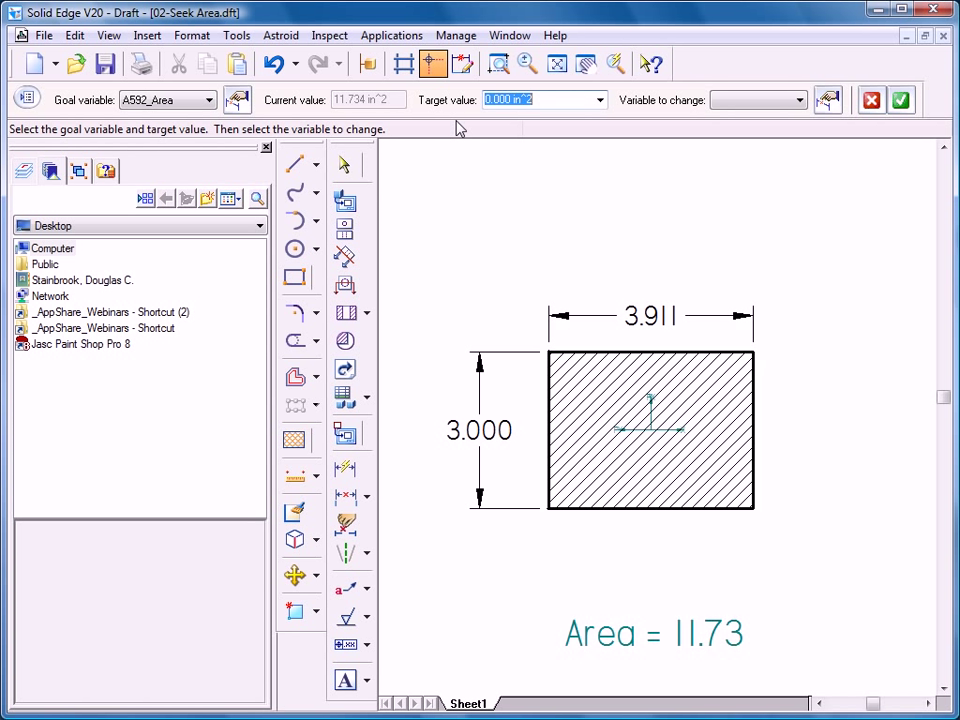
type("21")
key("Return")
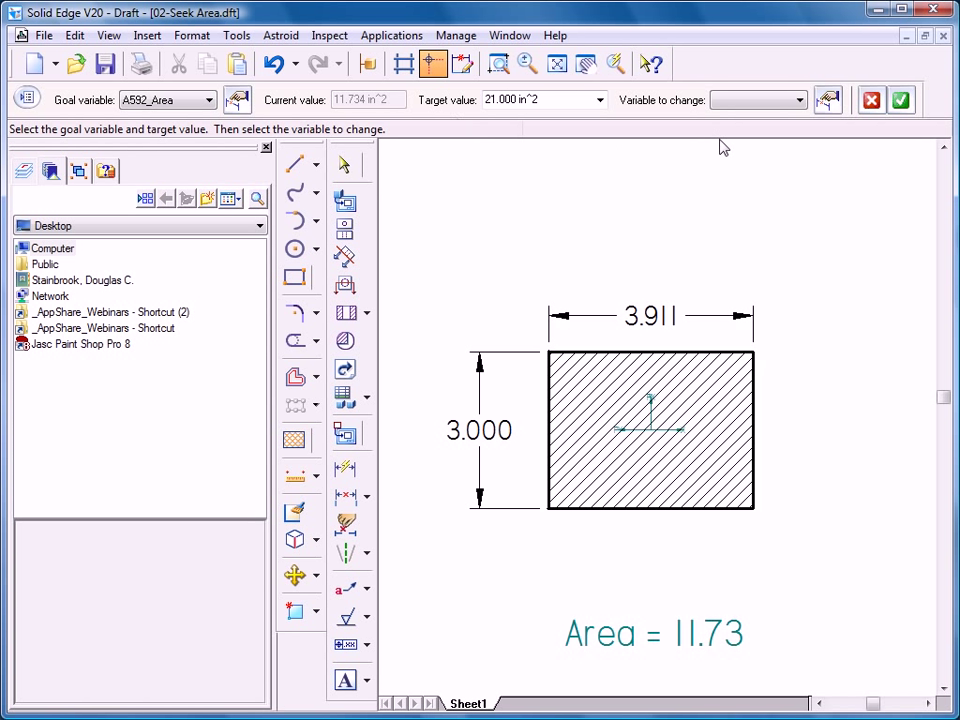
- Vary the 3.911 width dimension and solve, driving the width to 7.000
left_click(800, 101)
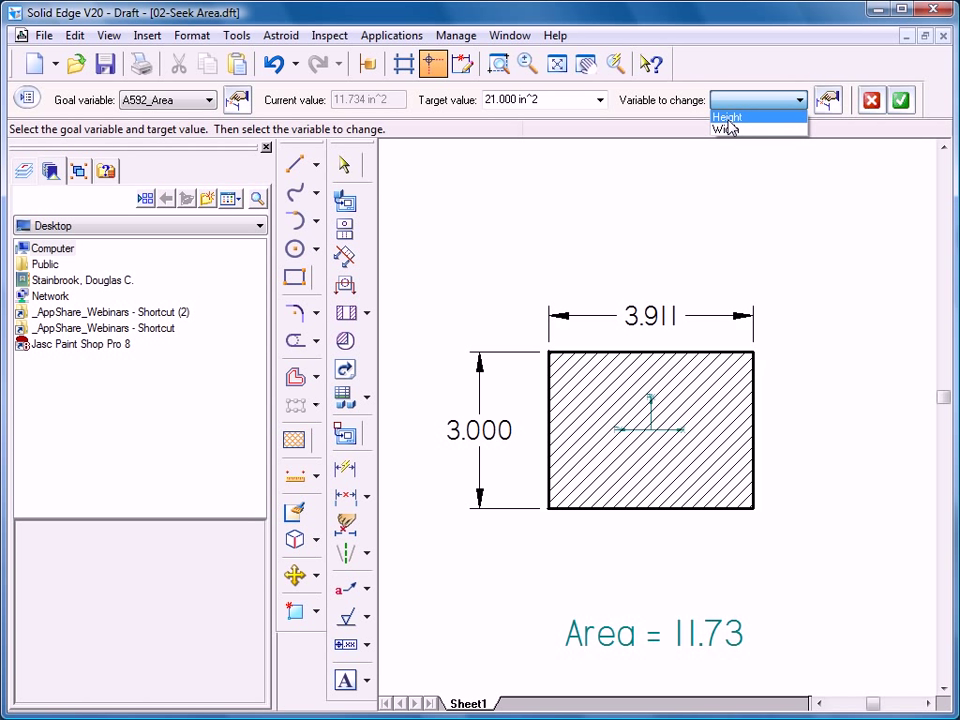
left_click(828, 102)
left_click(828, 102)
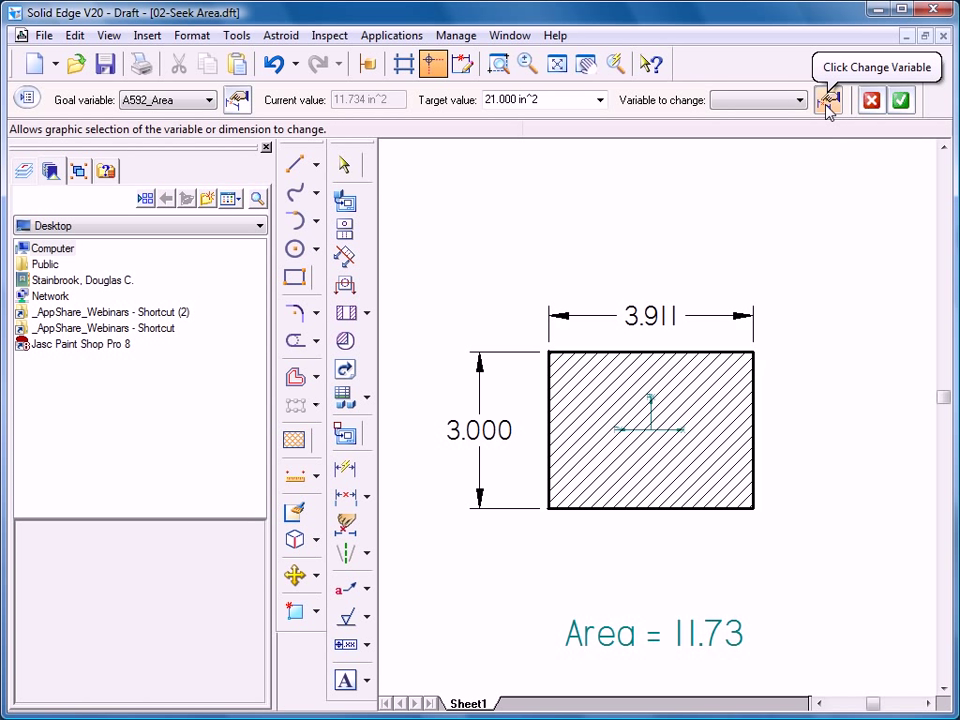
left_click(668, 314)
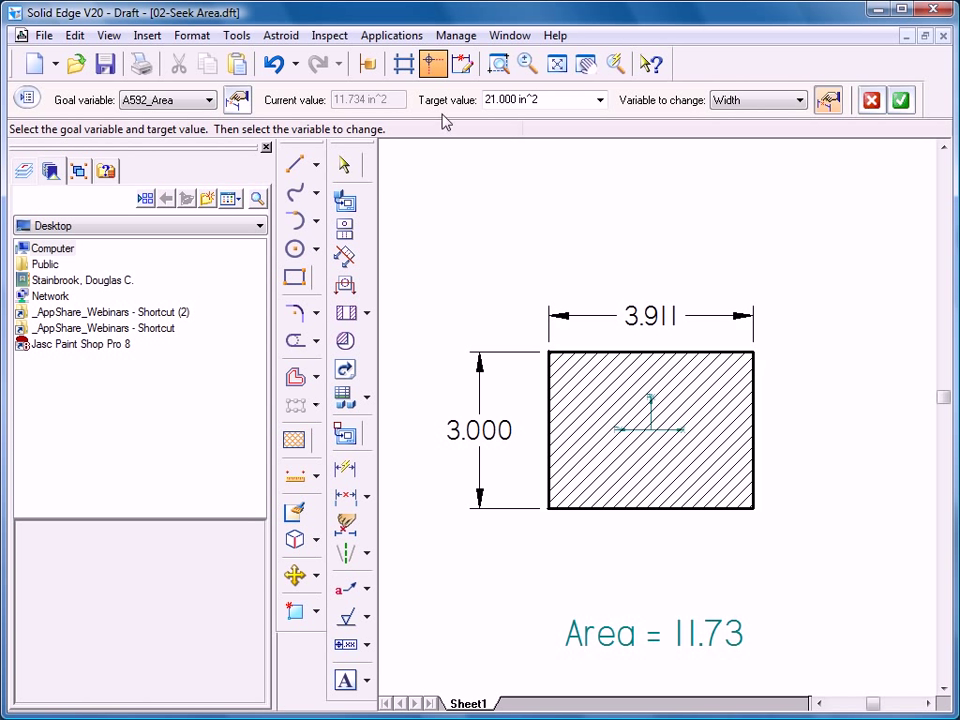
left_click(901, 101)
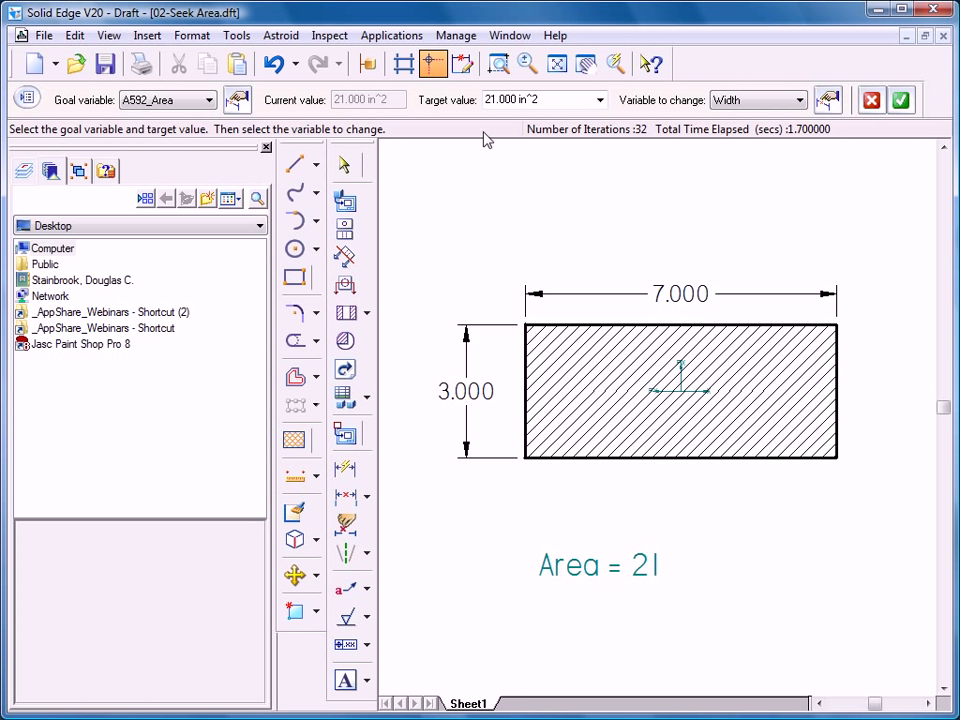
- Goal-seek a 35.75 target area by varying the 3.000 height, which solves to 5.107
left_click_drag(540, 101, 478, 99)
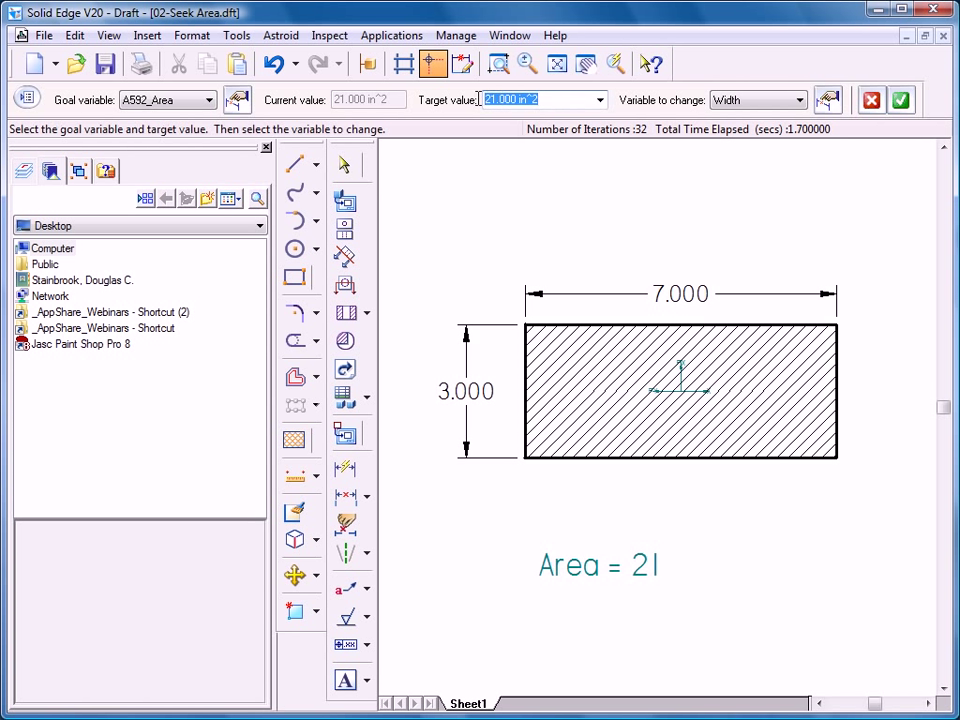
type("35.75")
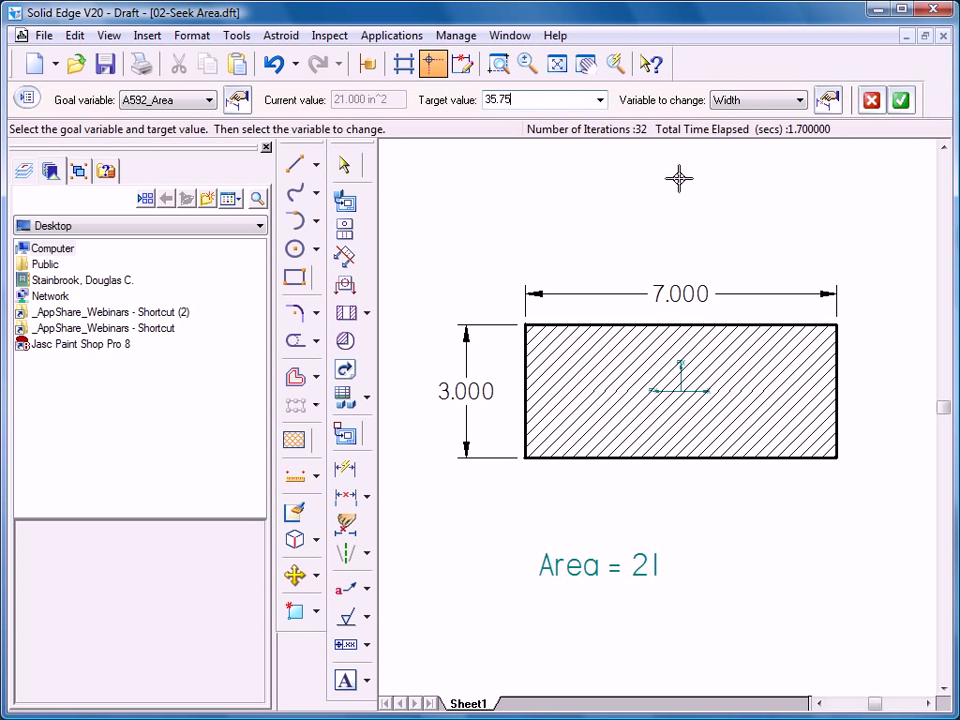
left_click(828, 102)
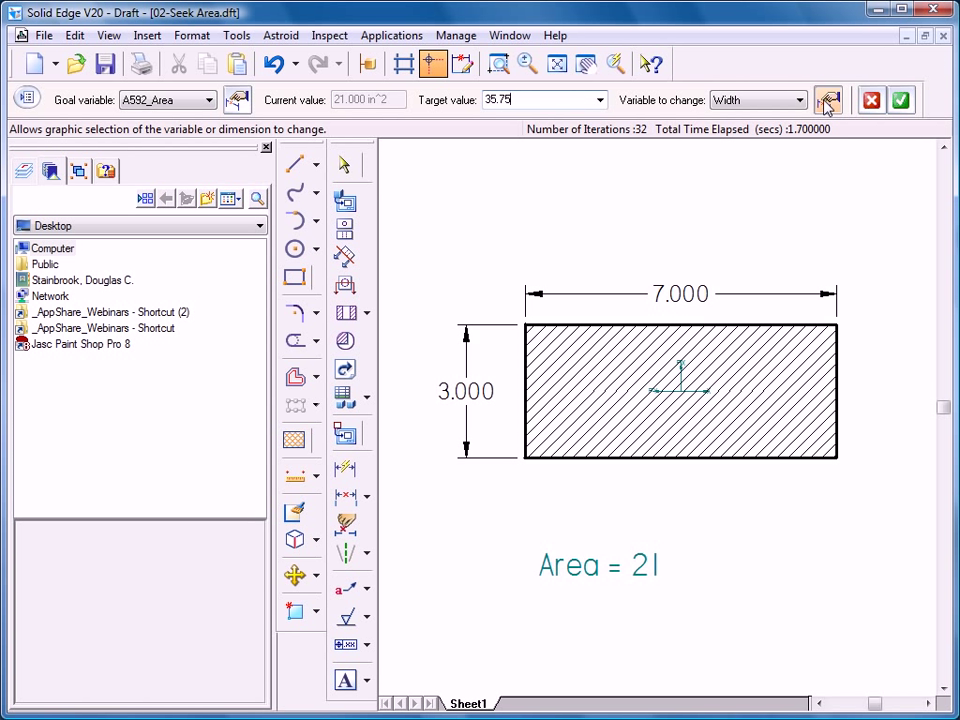
left_click(465, 391)
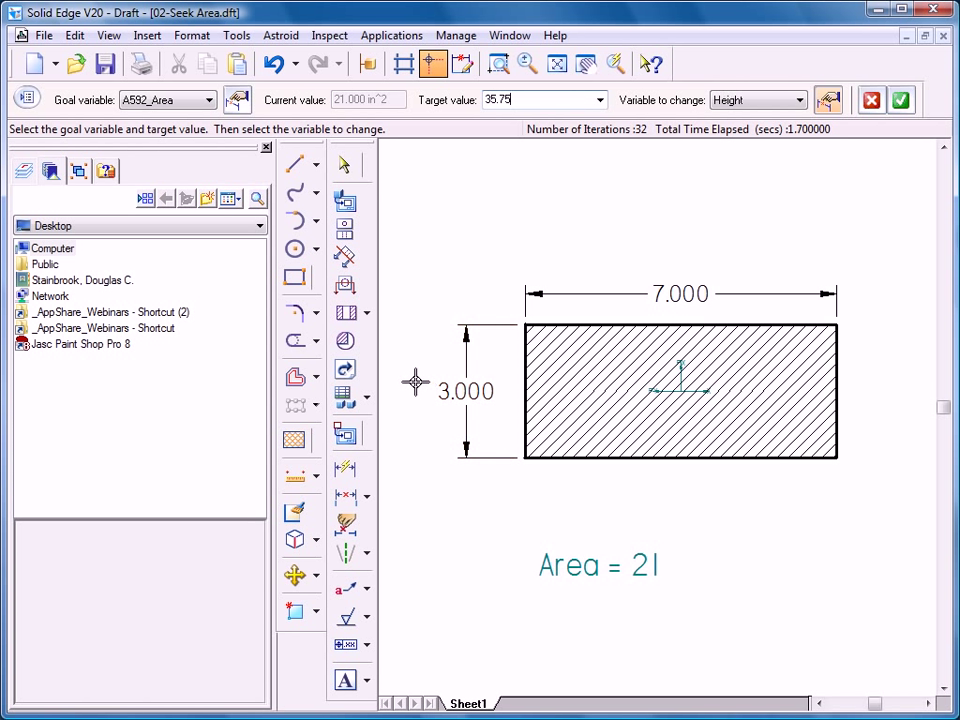
left_click(900, 100)
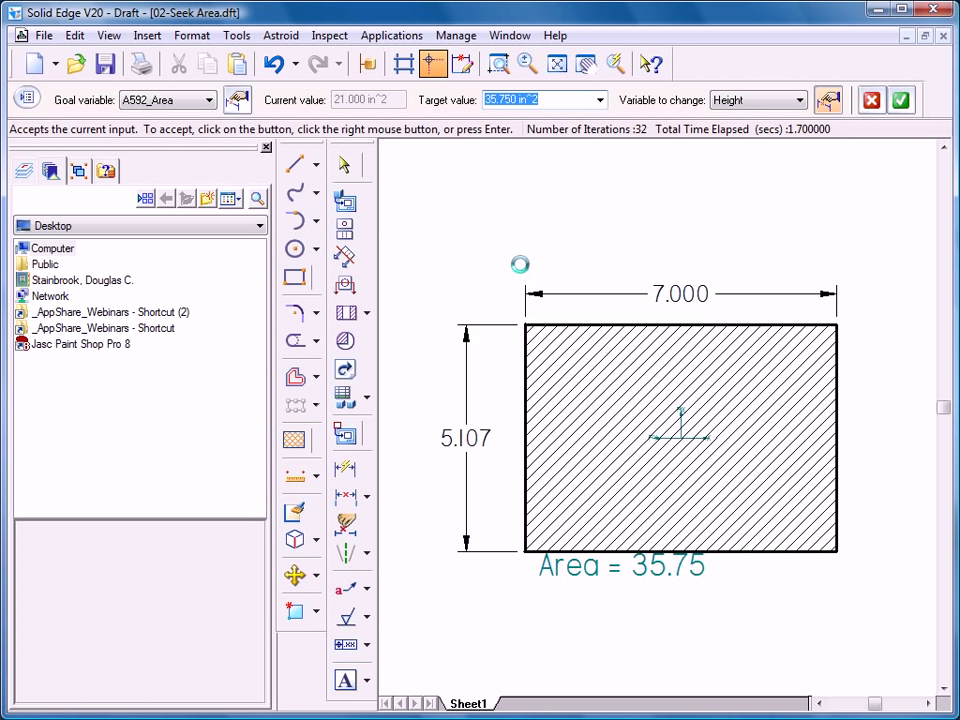
- Move the Area label lower, then close the 02-Seek Area drawing without saving
left_click(344, 165)
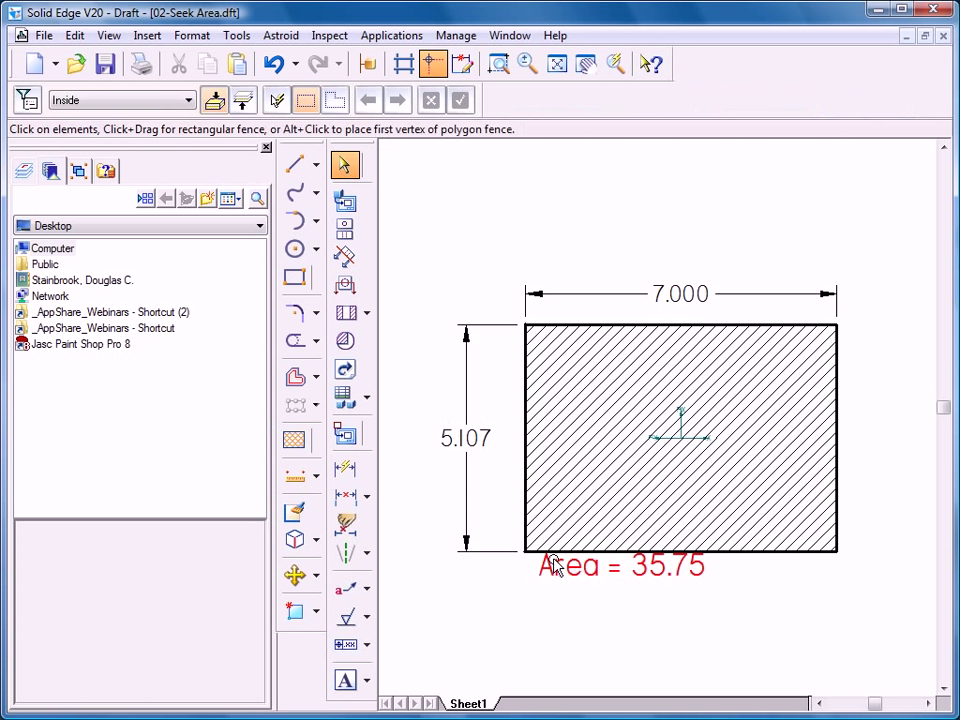
left_click_drag(562, 572, 604, 615)
left_click(533, 629)
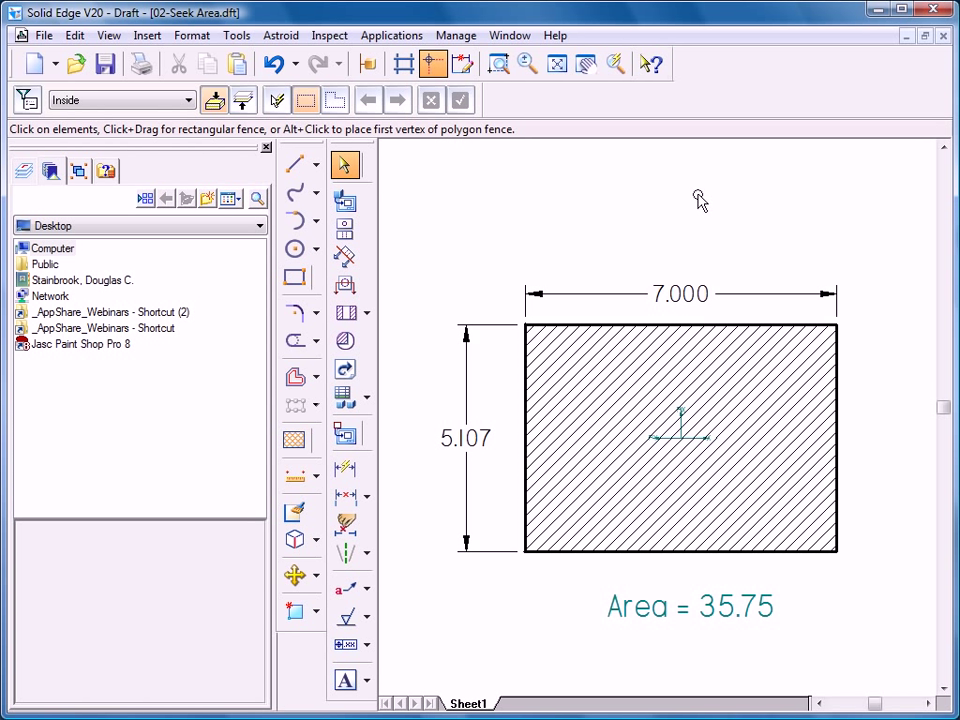
left_click(943, 38)
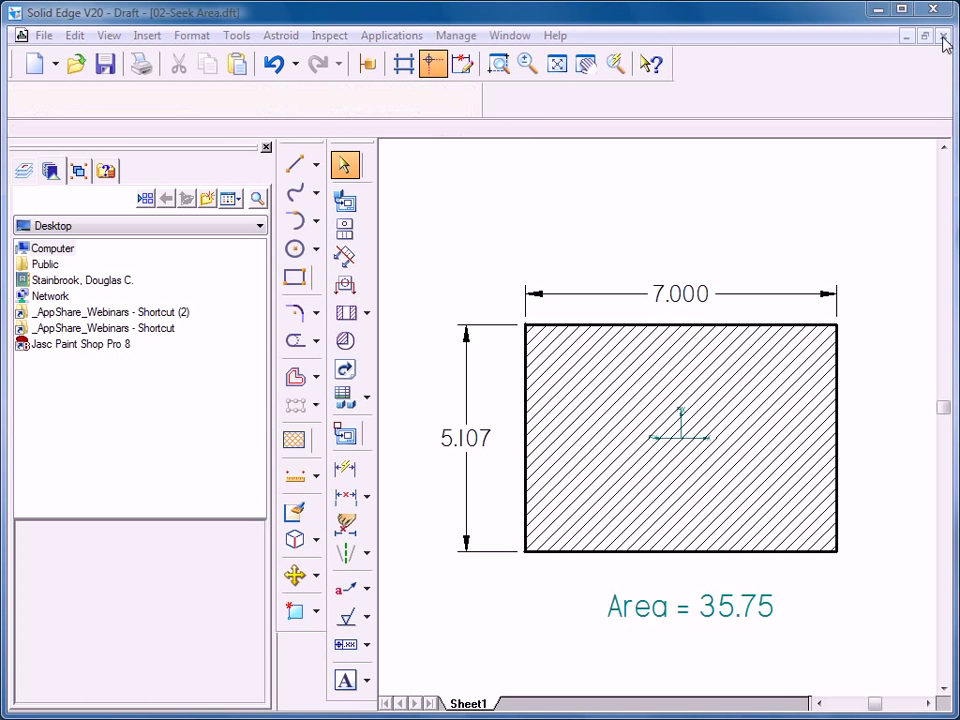
left_click(500, 376)
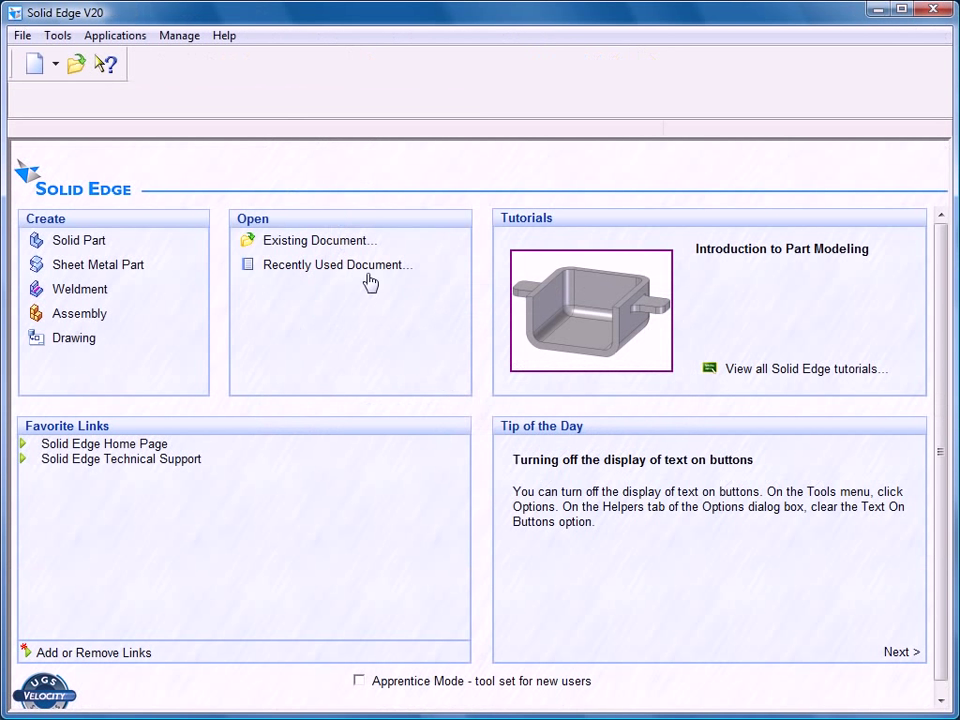
- Open AMF DOUGH MIXER.asm from the parent folder using the 04- Spider Drive Mechanism configuration
left_click(77, 65)
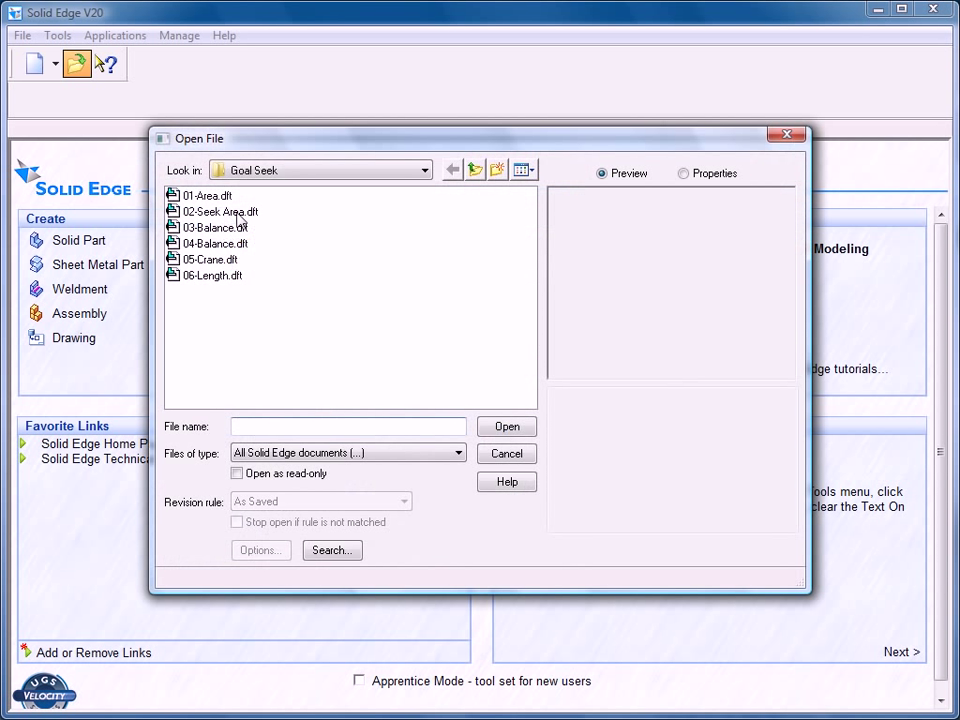
left_click(474, 171)
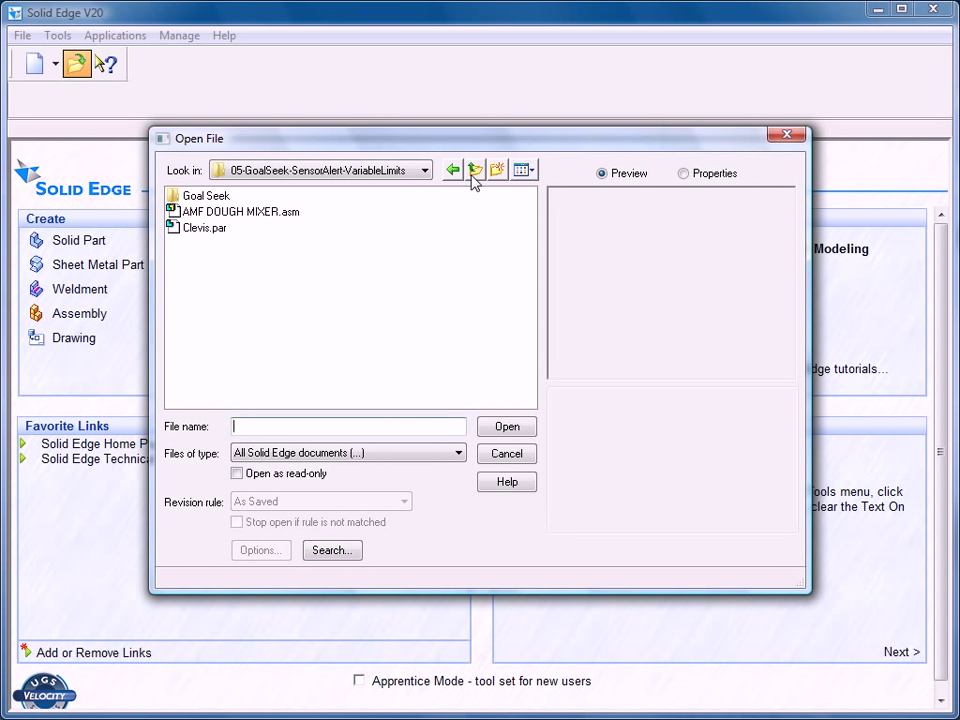
left_click(212, 211)
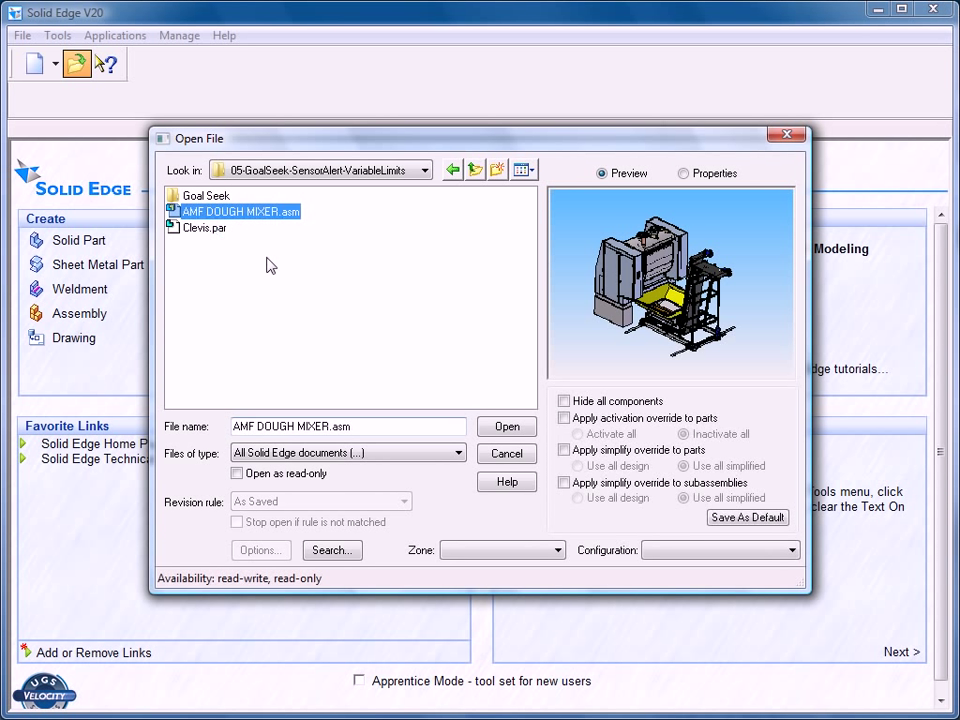
left_click(739, 553)
left_click(716, 616)
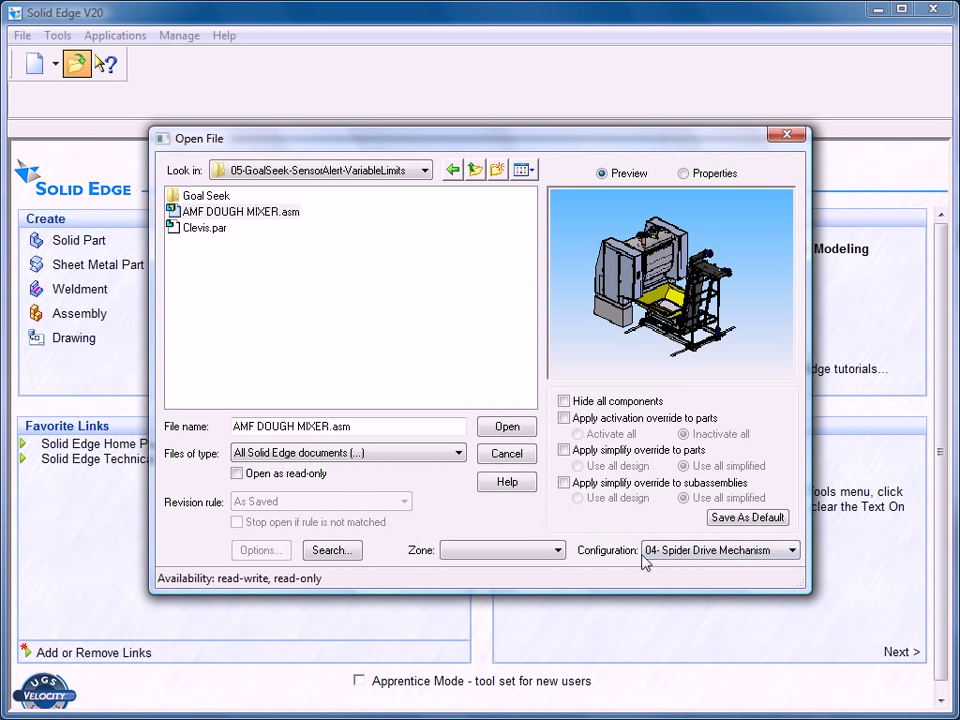
left_click(507, 427)
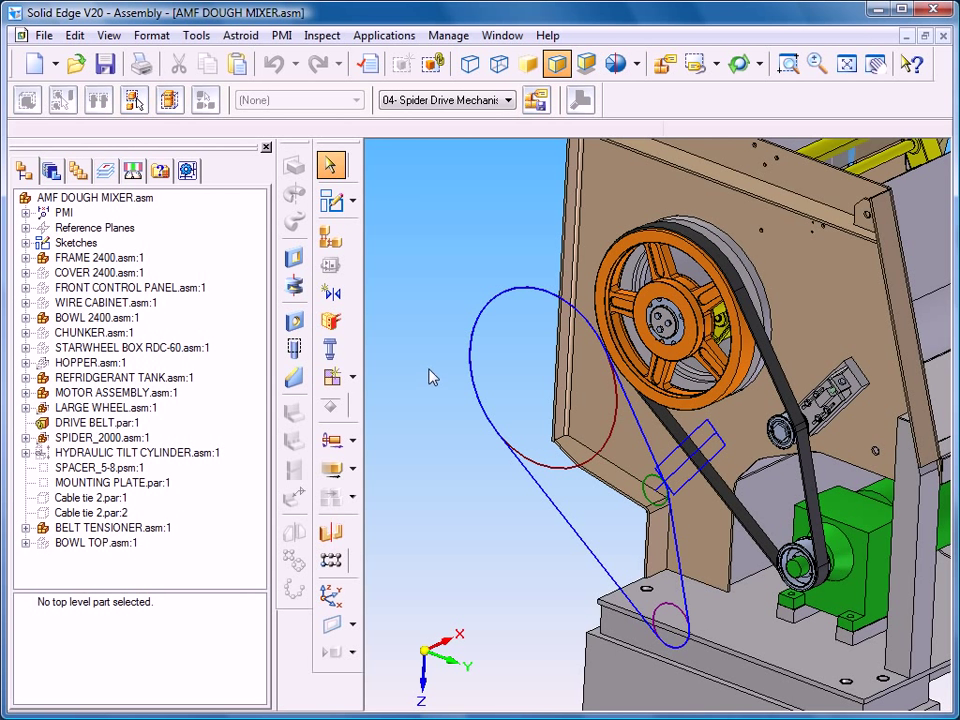
- Open the belt sketch around the pulleys for profile editing
left_click(493, 310)
right_click(494, 306)
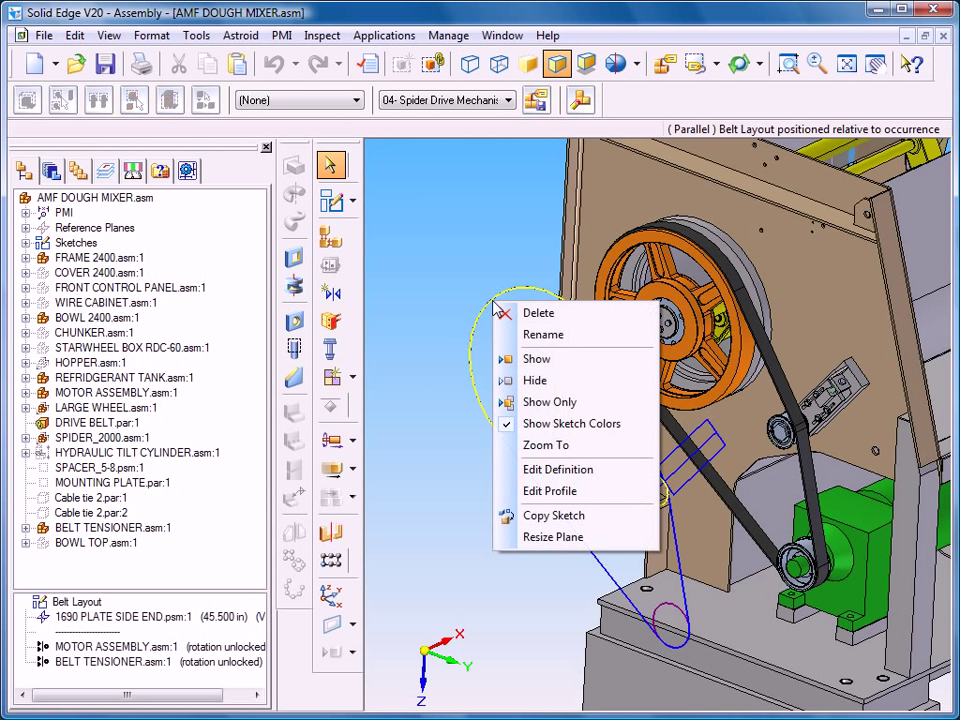
left_click(550, 491)
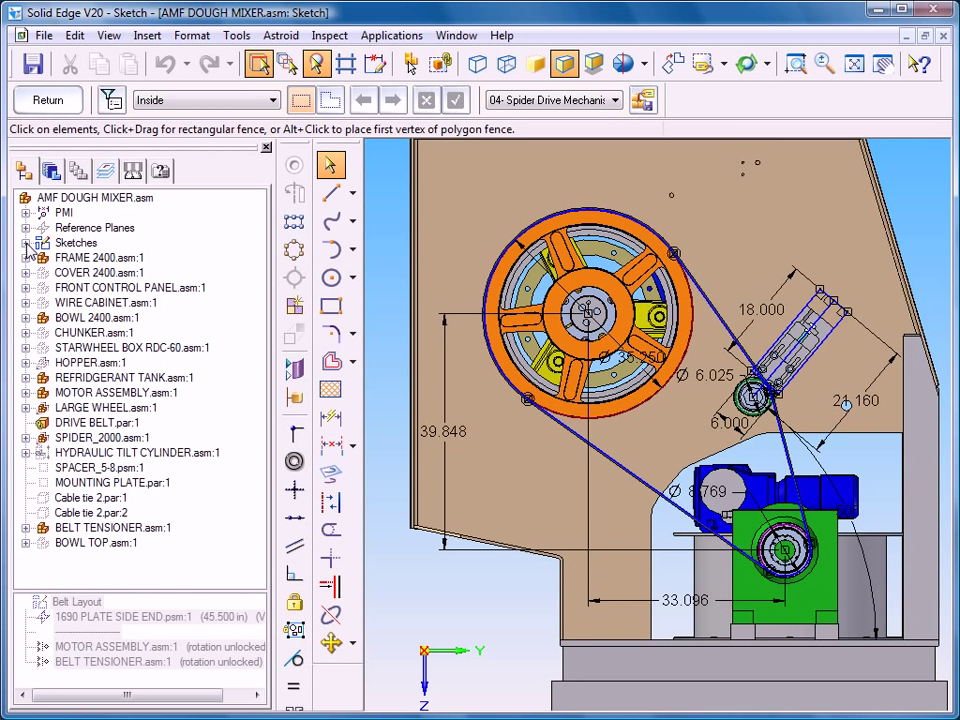
- Apply Show Only to the Belt Layout sketch so all assembly parts are hidden
left_click(26, 244)
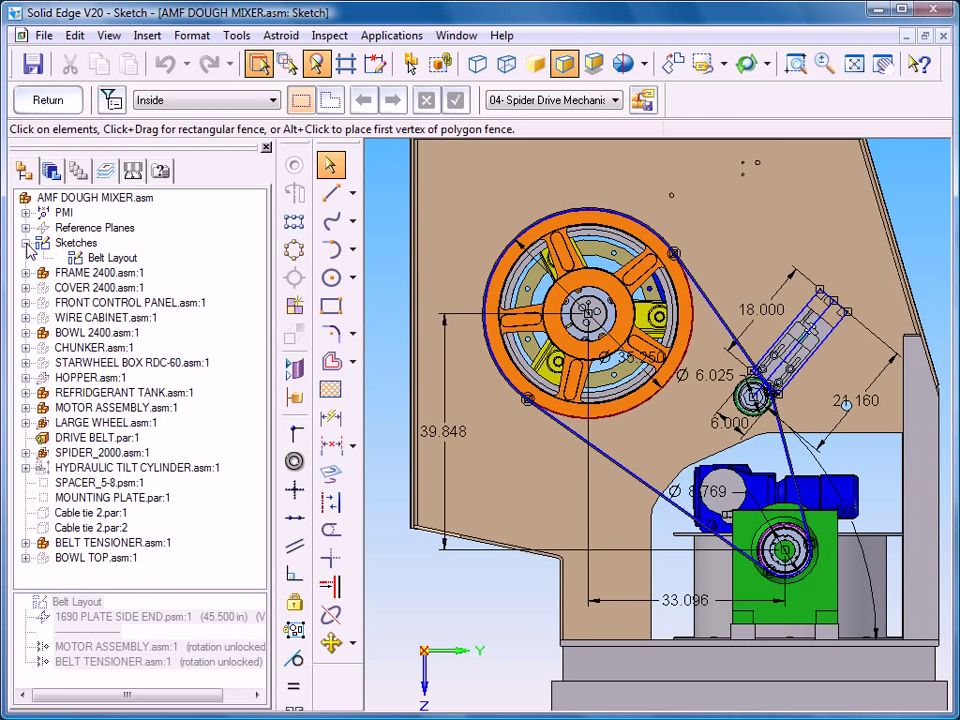
right_click(105, 258)
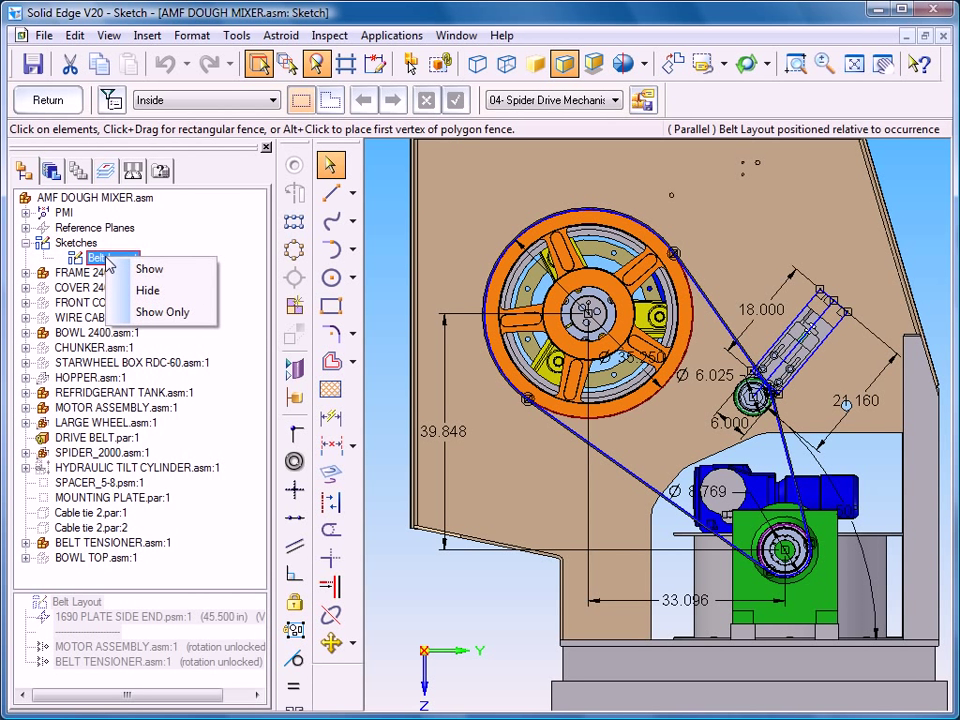
left_click(160, 311)
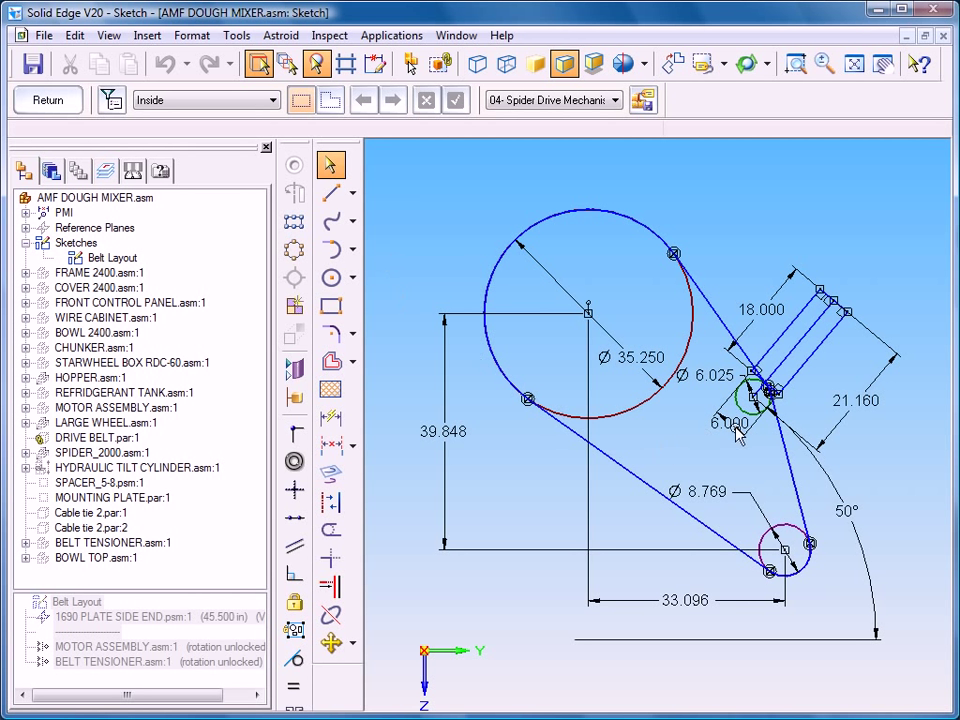
- Select the 21.160 tensioner dimension, backing out of a stray curve-drawing mode
left_click(862, 410)
key("Escape")
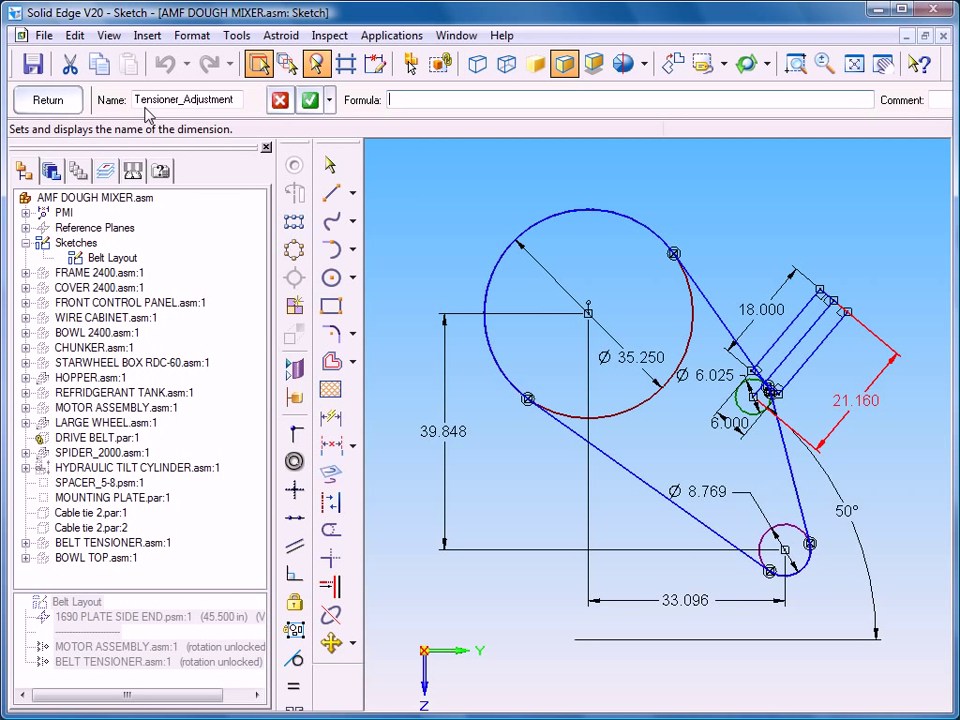
left_click(331, 221)
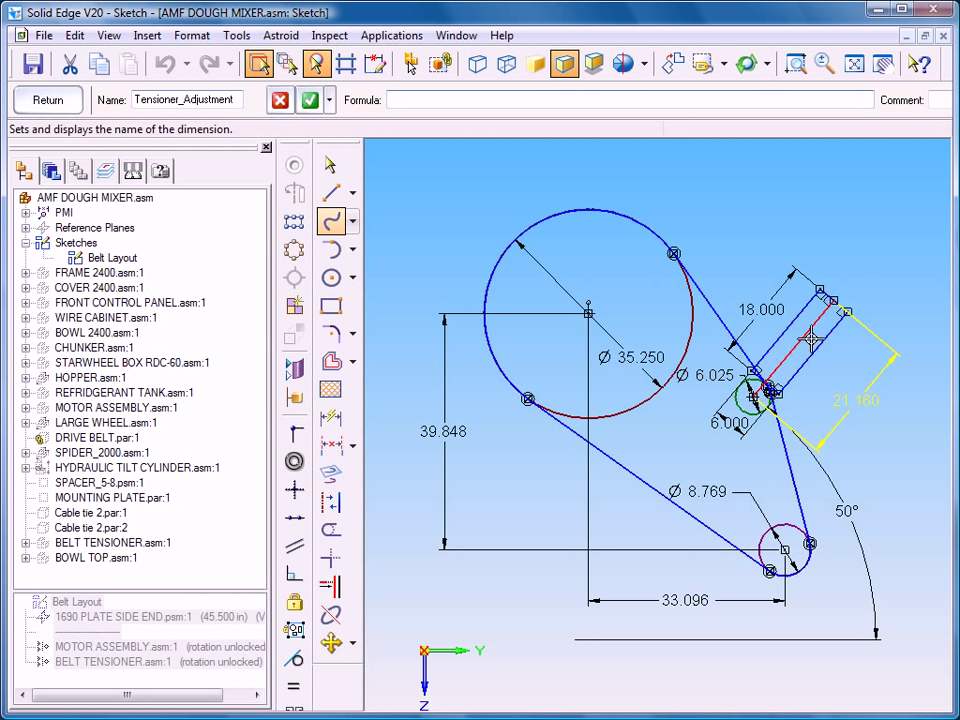
key("Escape")
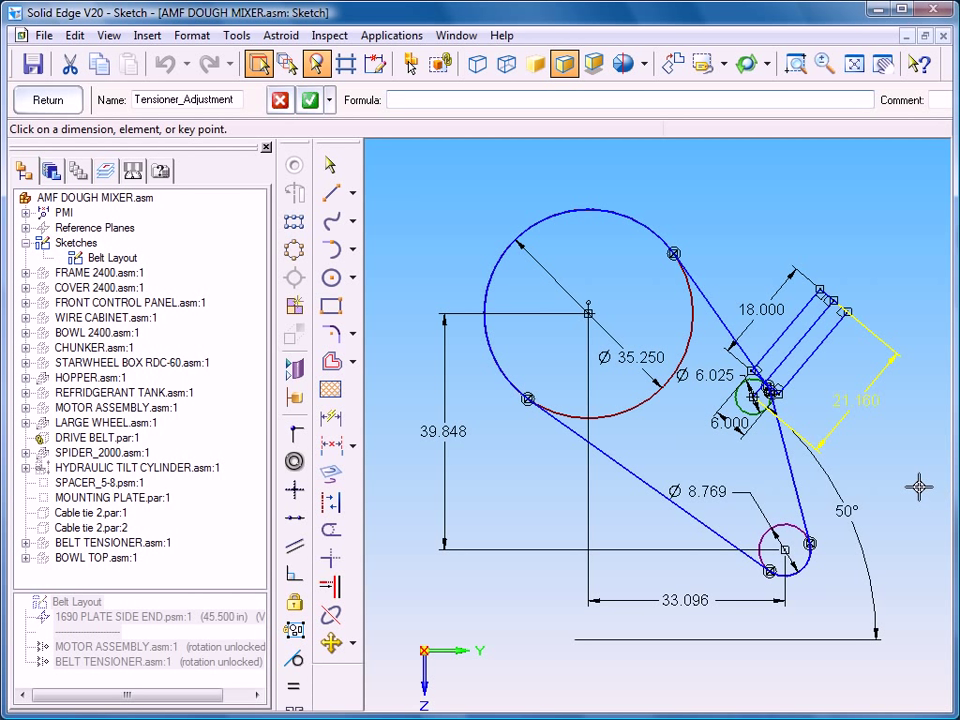
left_click(330, 163)
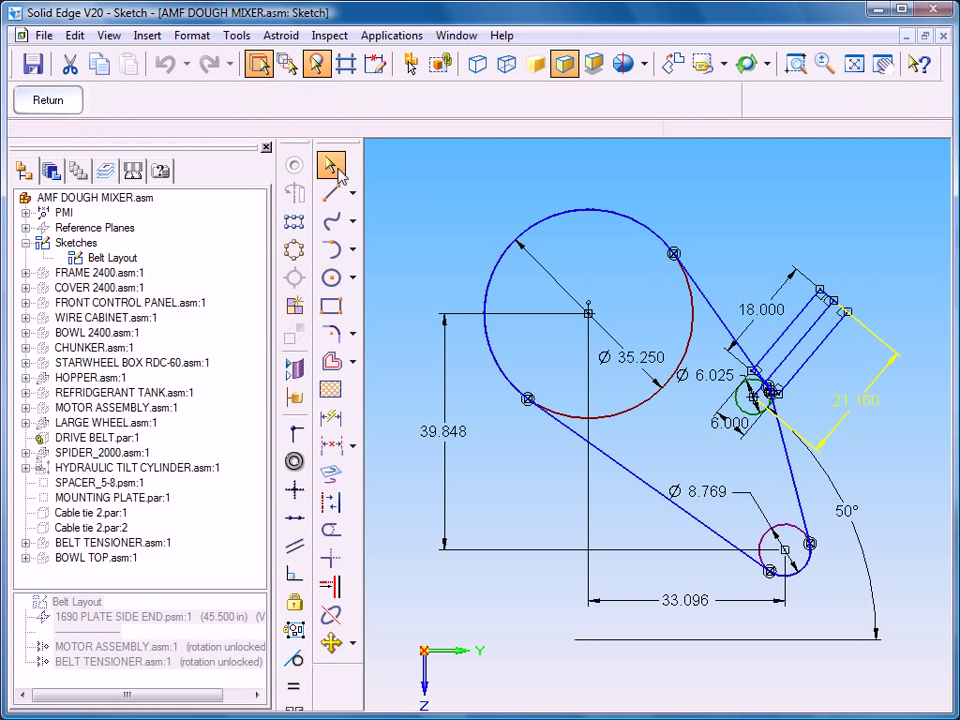
- Show only the Belt layer so just the closed belt loop remains, then deselect
left_click(106, 171)
right_click(88, 300)
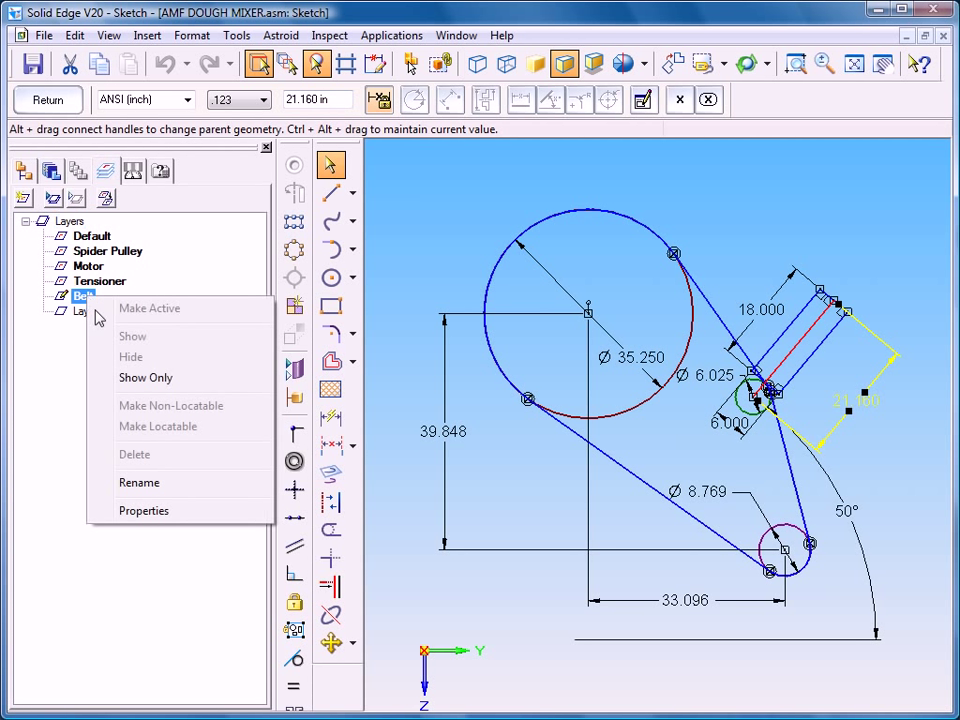
left_click(138, 377)
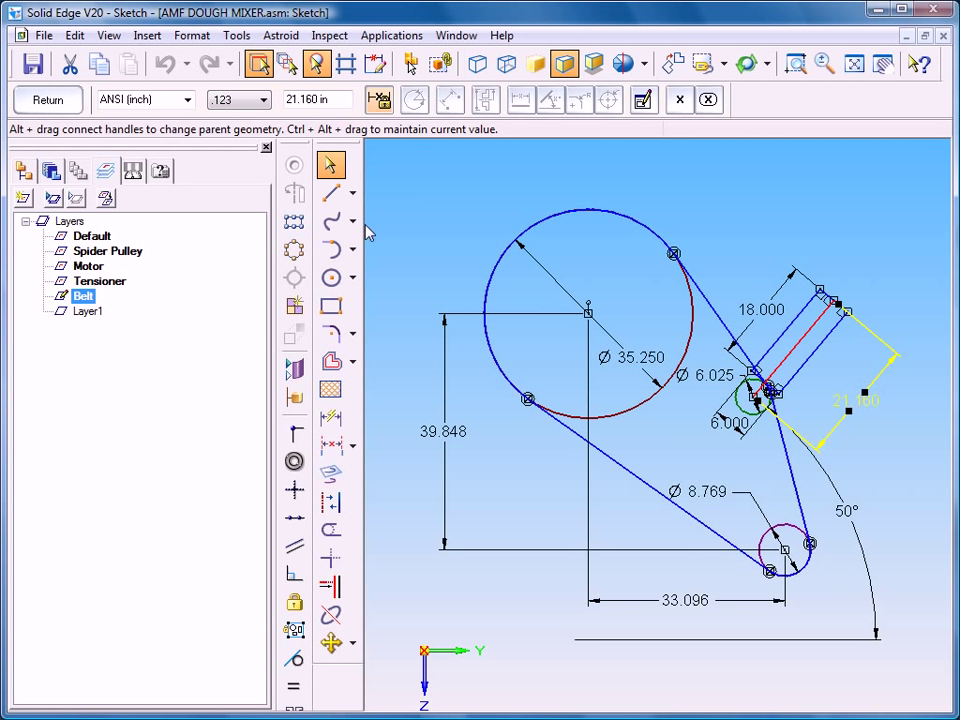
left_click(427, 206)
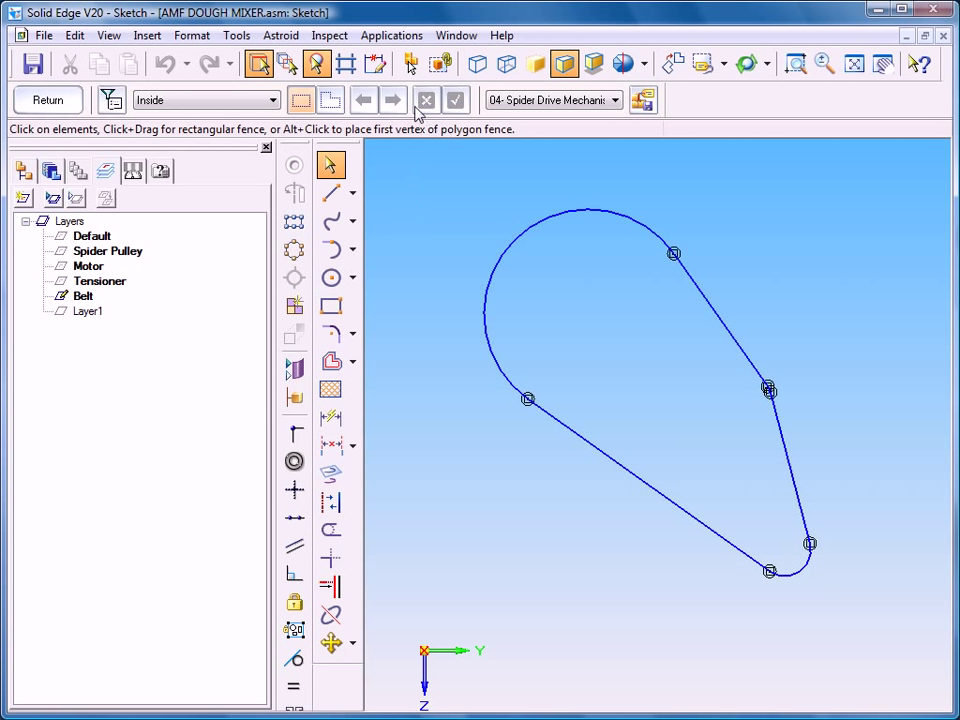
- Measure the area enclosed by the belt loop, 1818.935 in^2, leaving it hatched
left_click(329, 36)
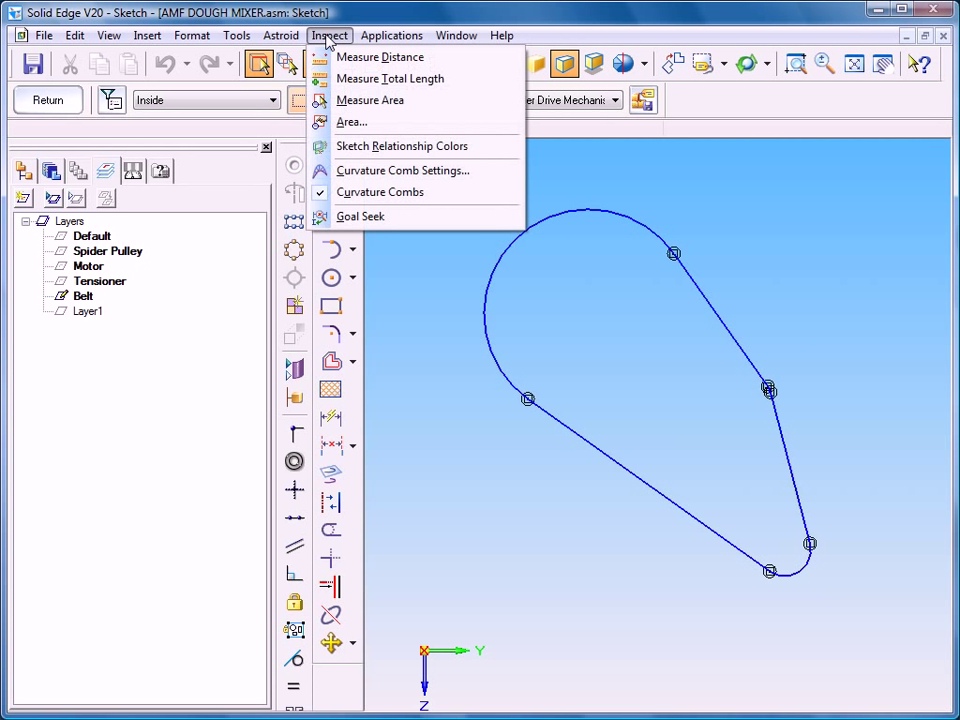
left_click(350, 121)
left_click(550, 317)
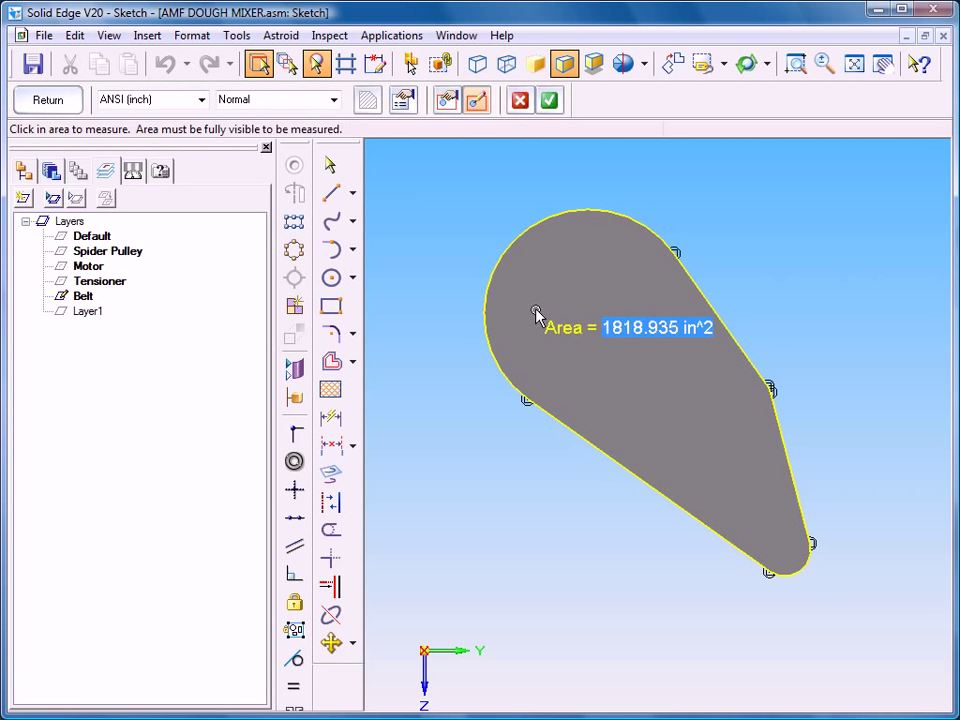
left_click(549, 100)
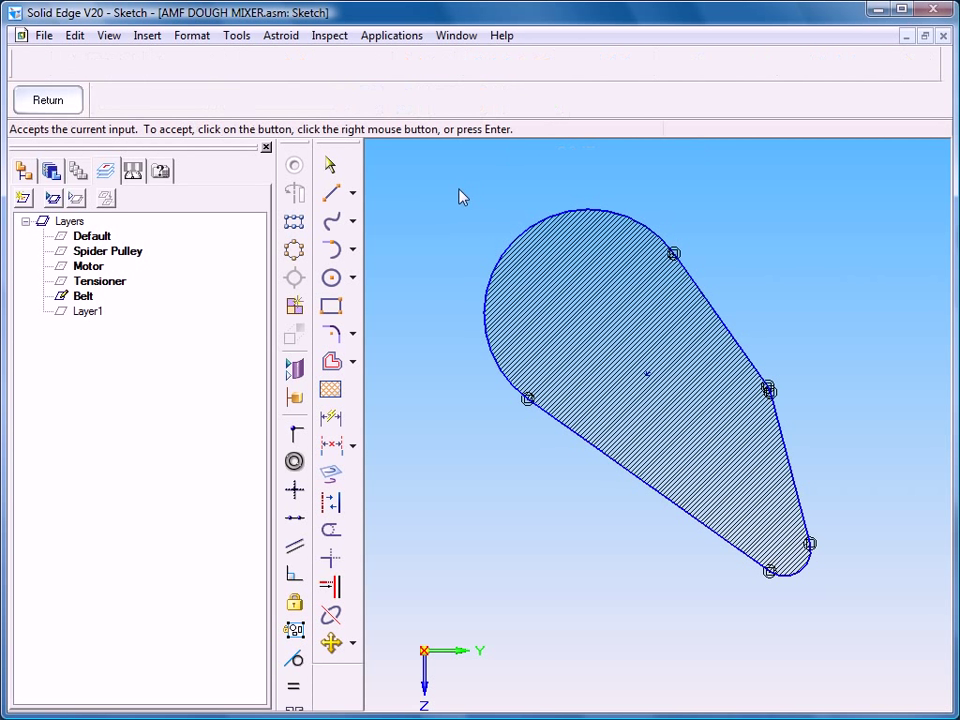
key("Escape")
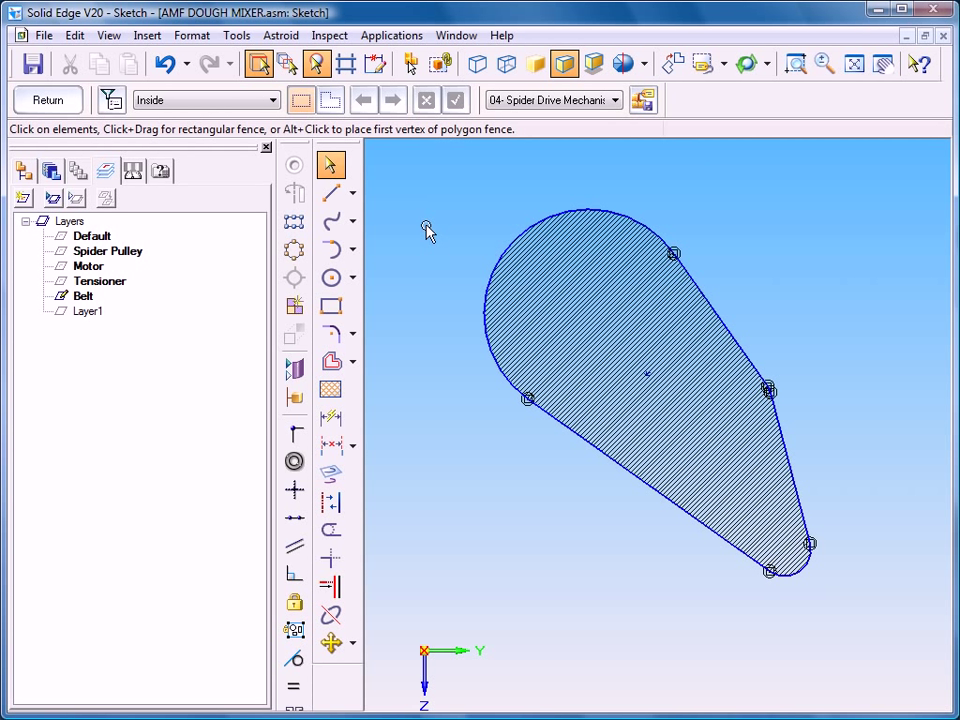
left_click(236, 36)
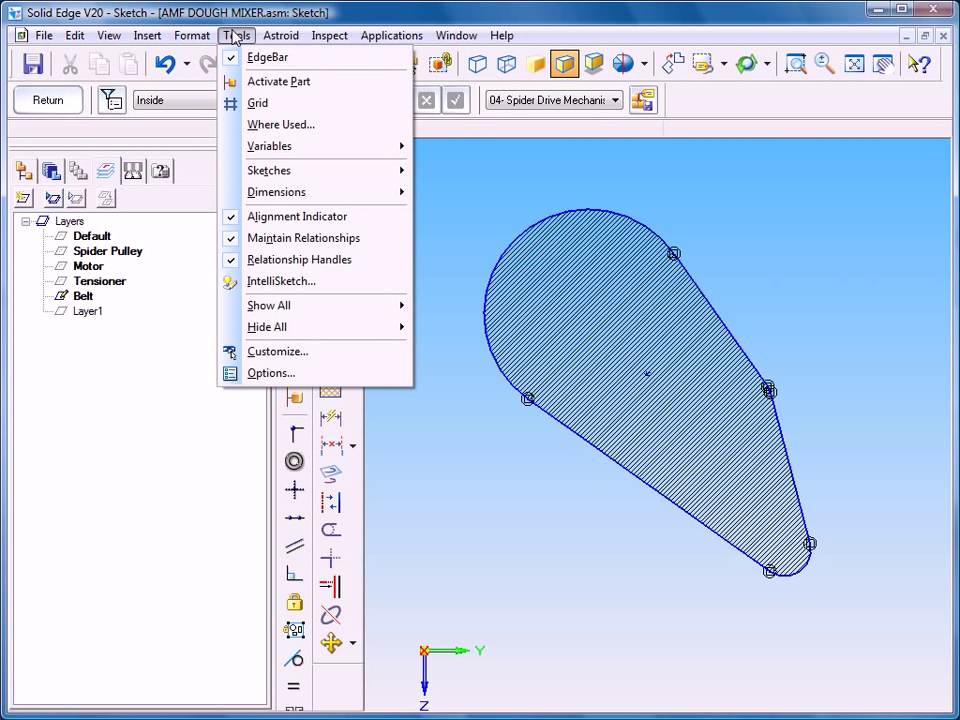
- In the Variable Table, rename the 177.000 in A64201_Perimeter variable to Belt_Length
mouse_move(280, 148)
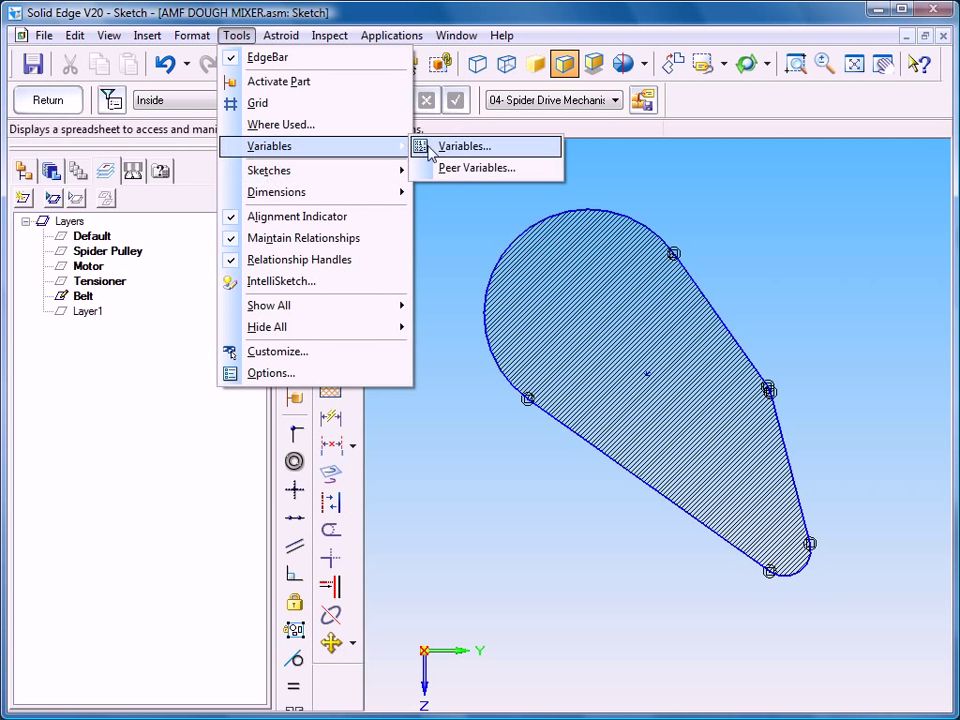
left_click(441, 150)
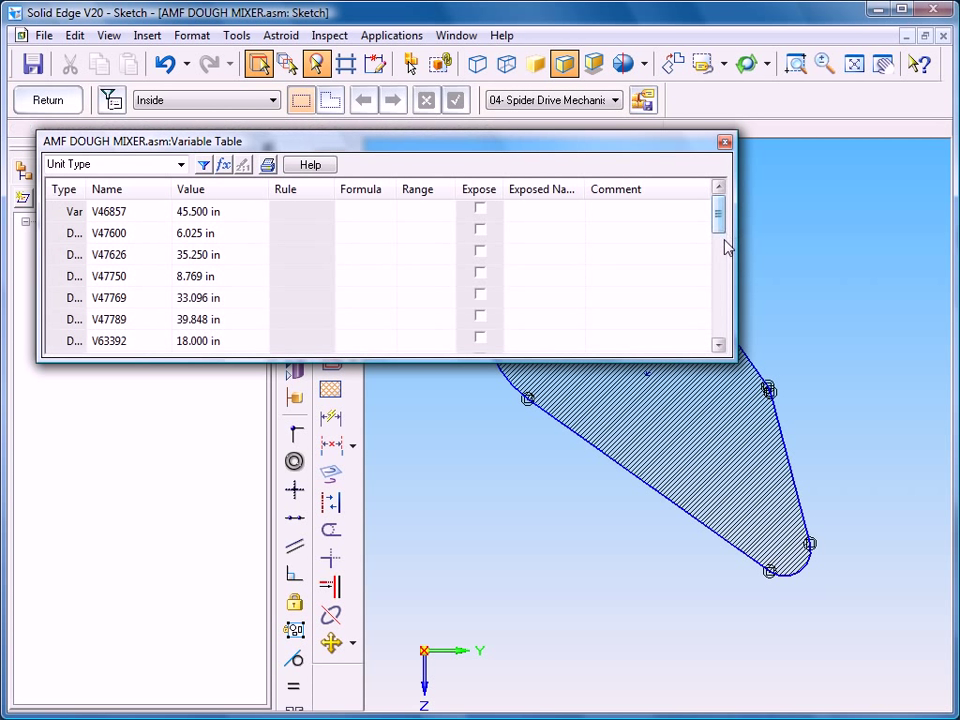
left_click_drag(719, 224, 720, 323)
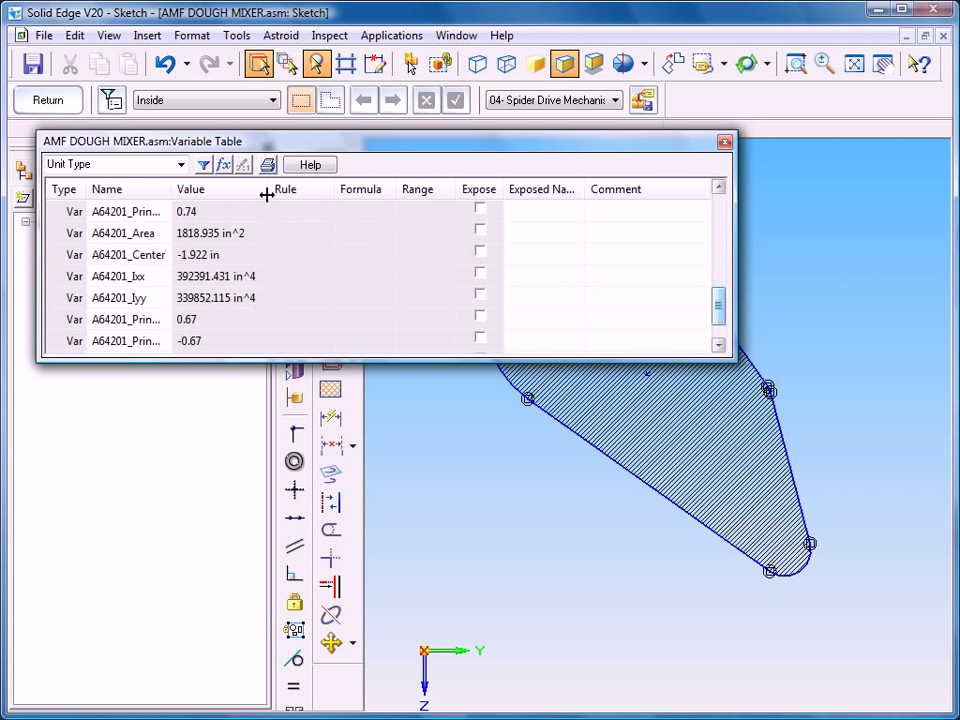
left_click_drag(168, 184, 285, 184)
left_click_drag(720, 291, 718, 254)
left_click(128, 262)
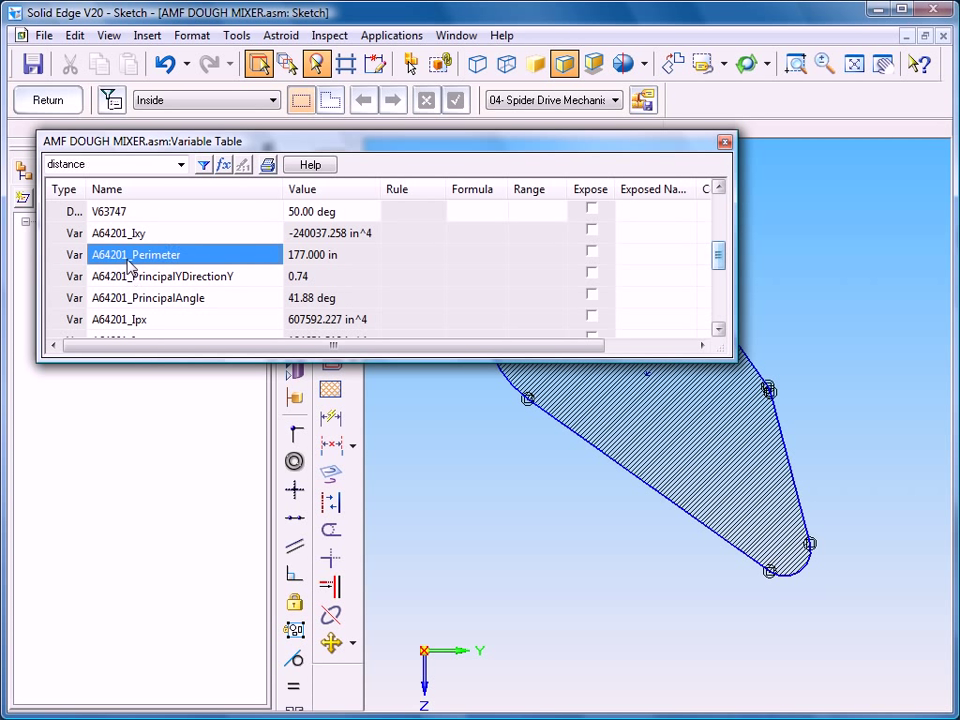
left_click(132, 258)
left_click_drag(180, 257, 57, 250)
type("Belt_Length")
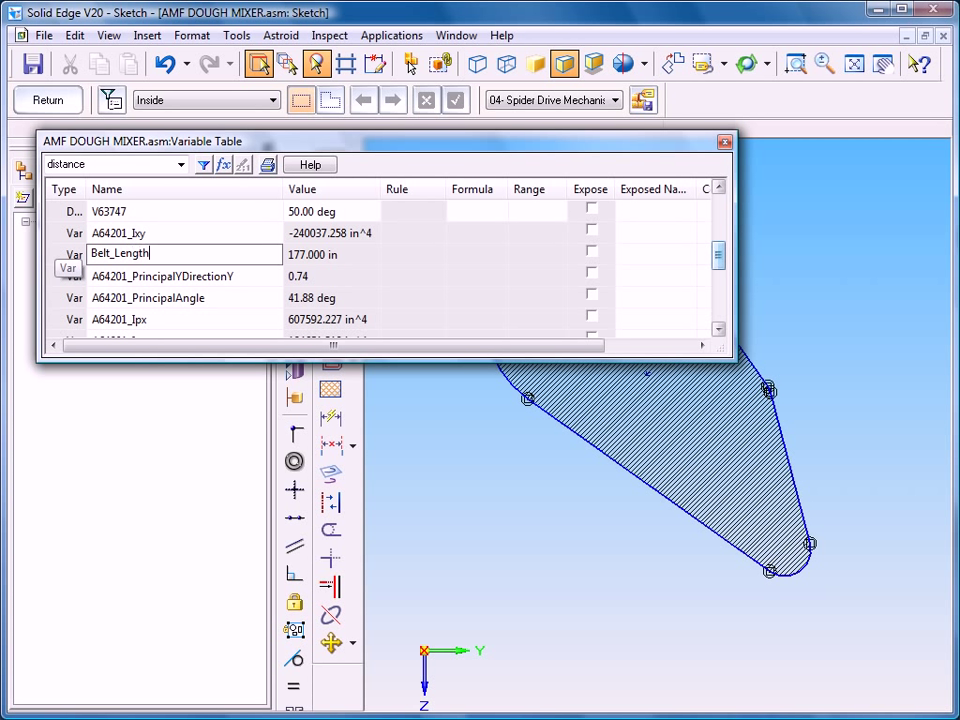
key("Return")
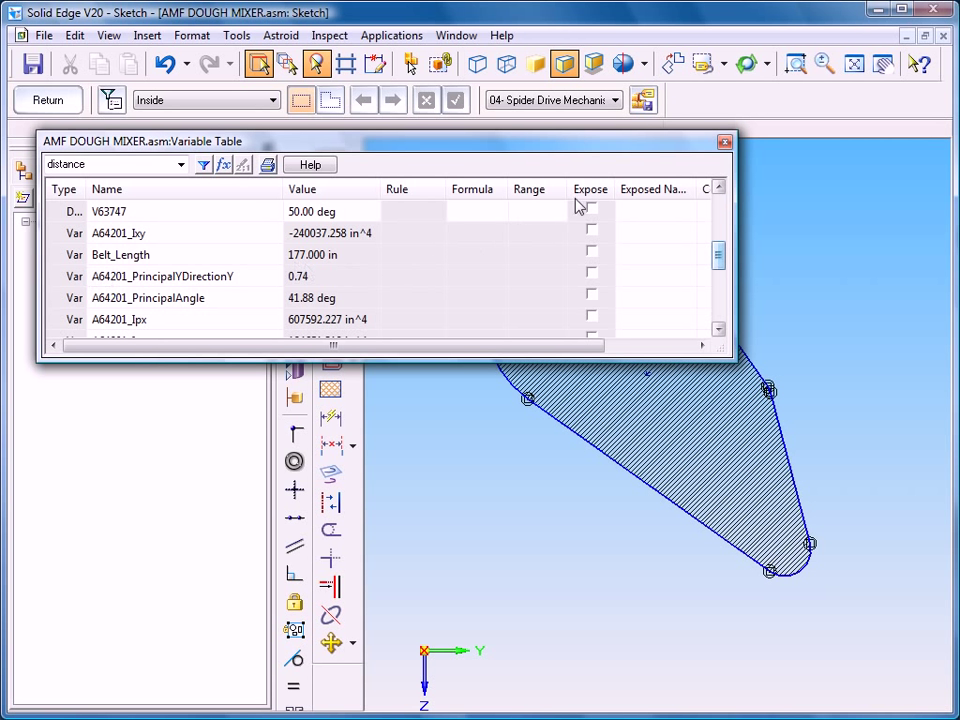
- Close the Variable Table, show all layers, and finish the Belt Layout sketch
left_click(724, 143)
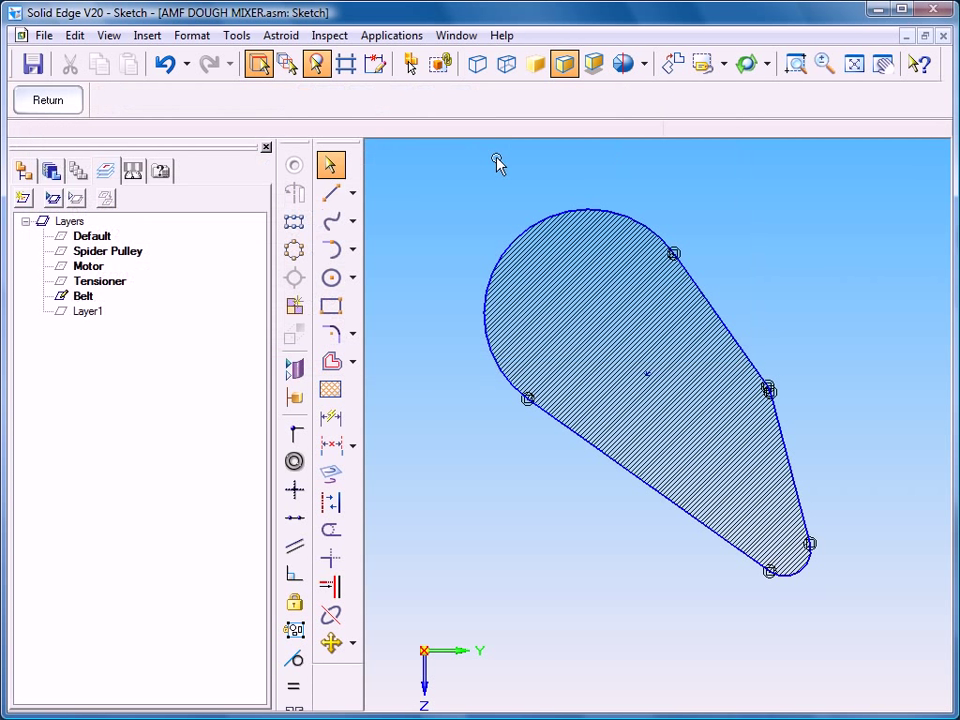
right_click(69, 224)
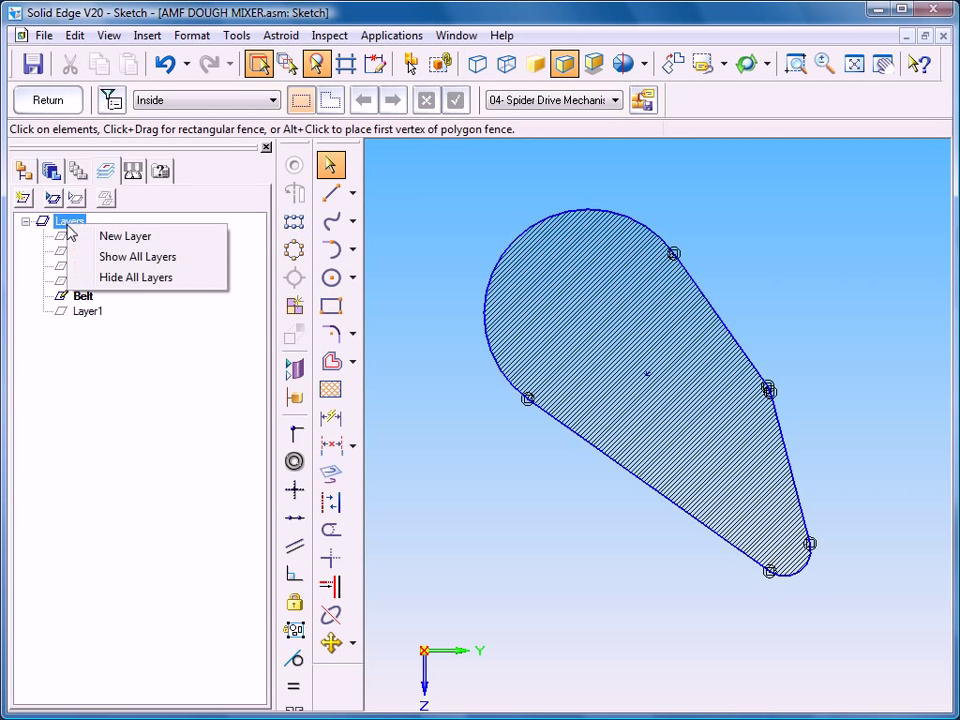
left_click(124, 256)
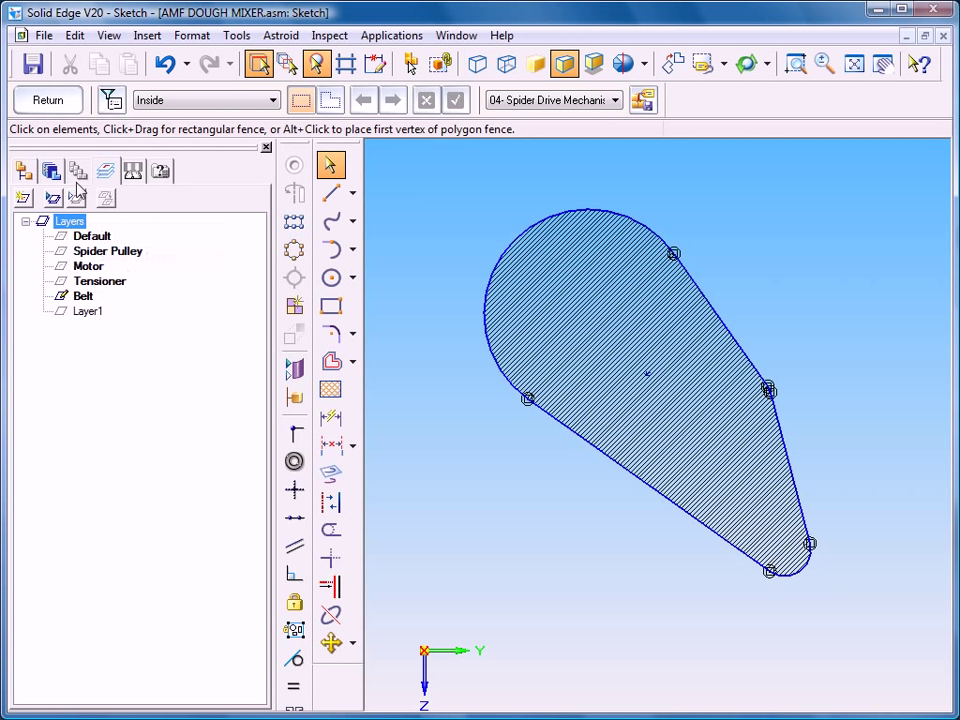
left_click(50, 101)
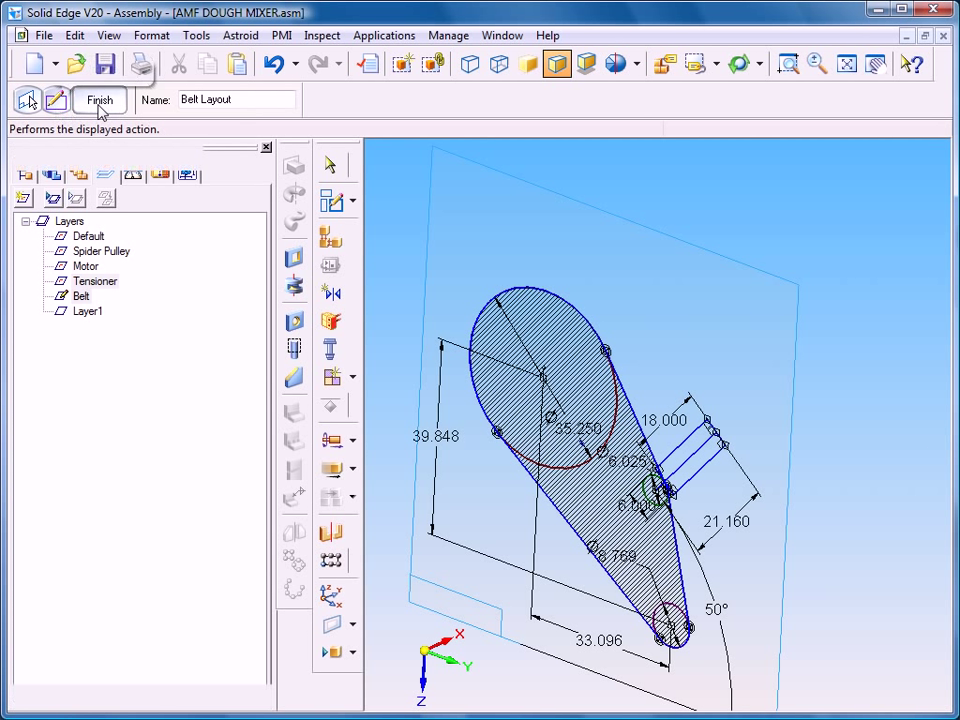
left_click(100, 101)
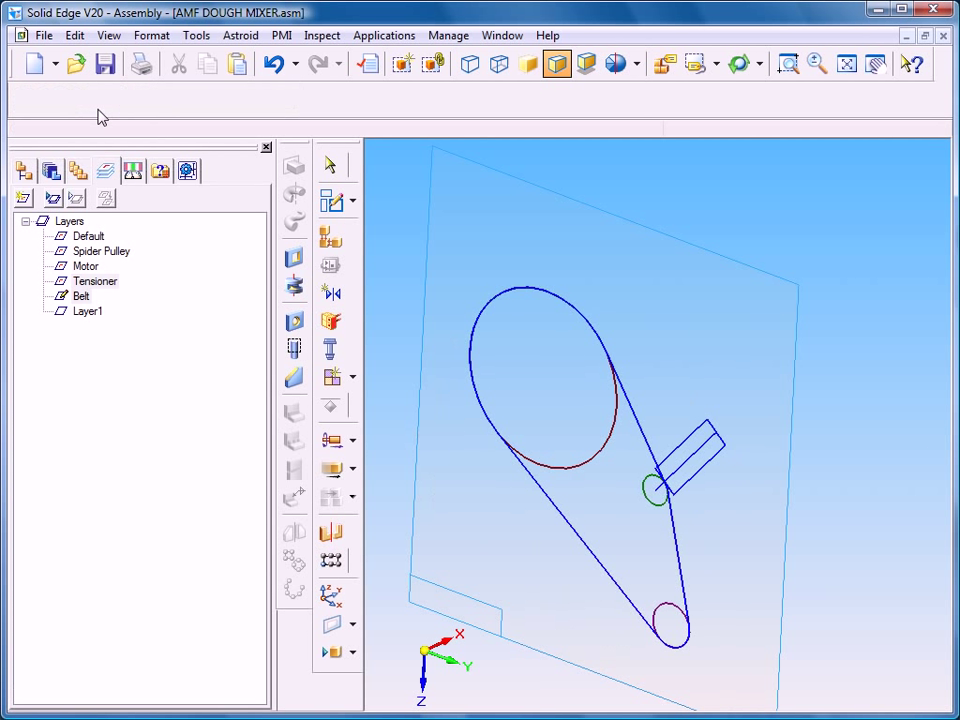
- Apply the 04-Spider Drive Mechanism model view from PathFinder's PMI Model Views
left_click(22, 173)
left_click(25, 212)
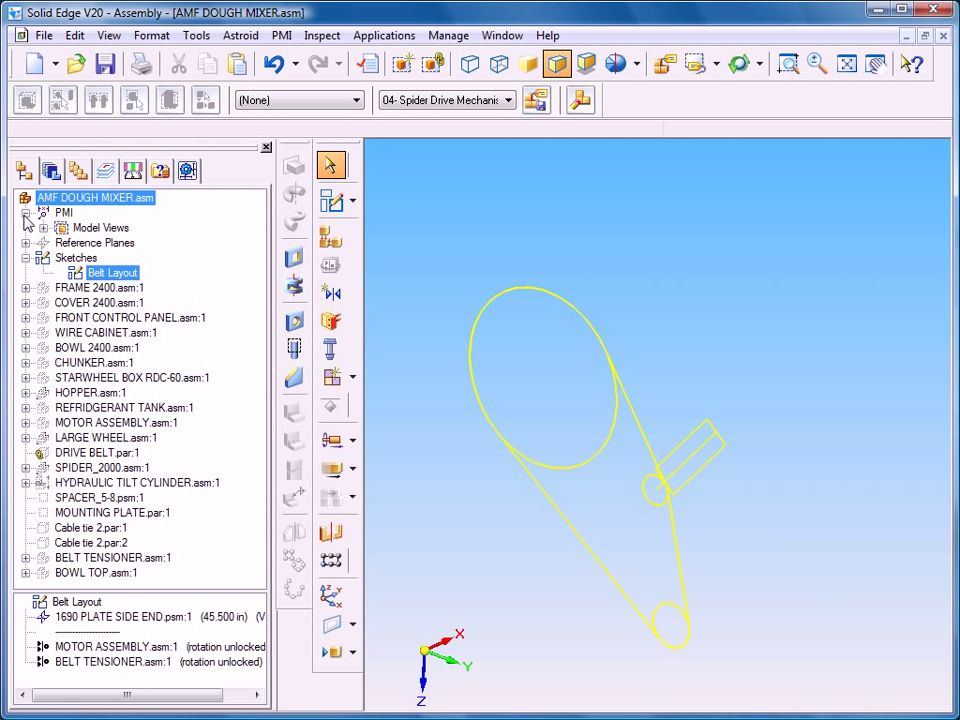
left_click(43, 227)
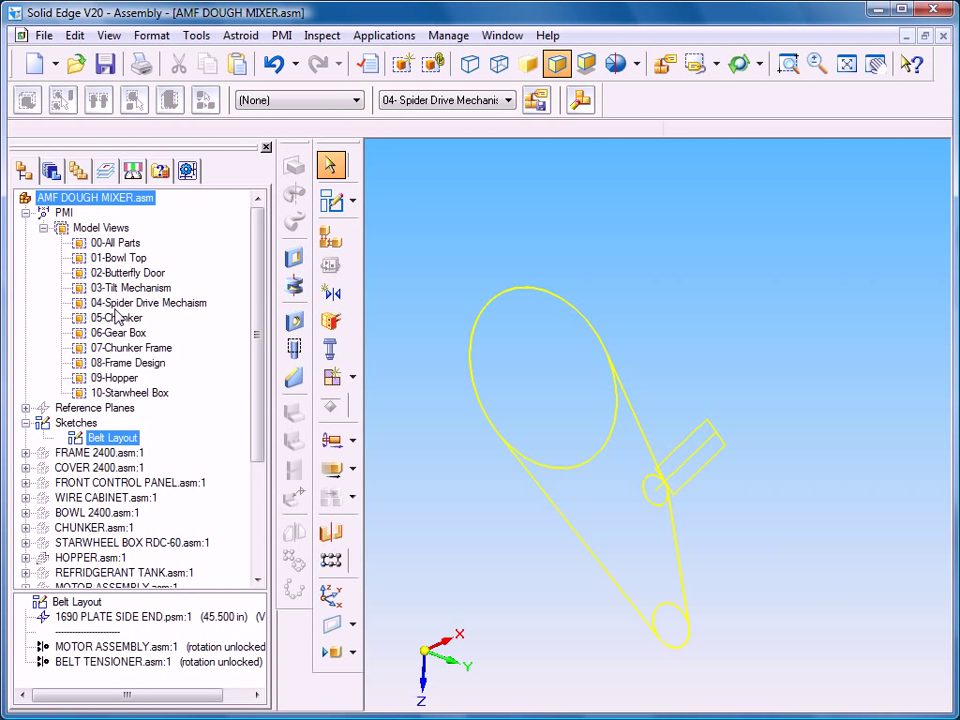
right_click(118, 303)
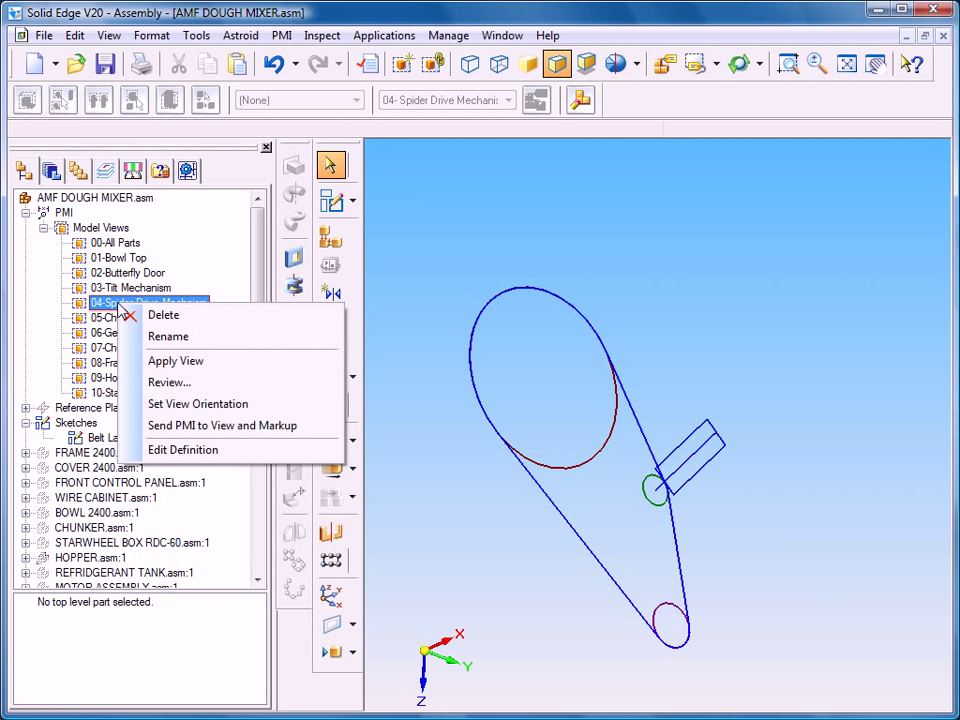
left_click(162, 362)
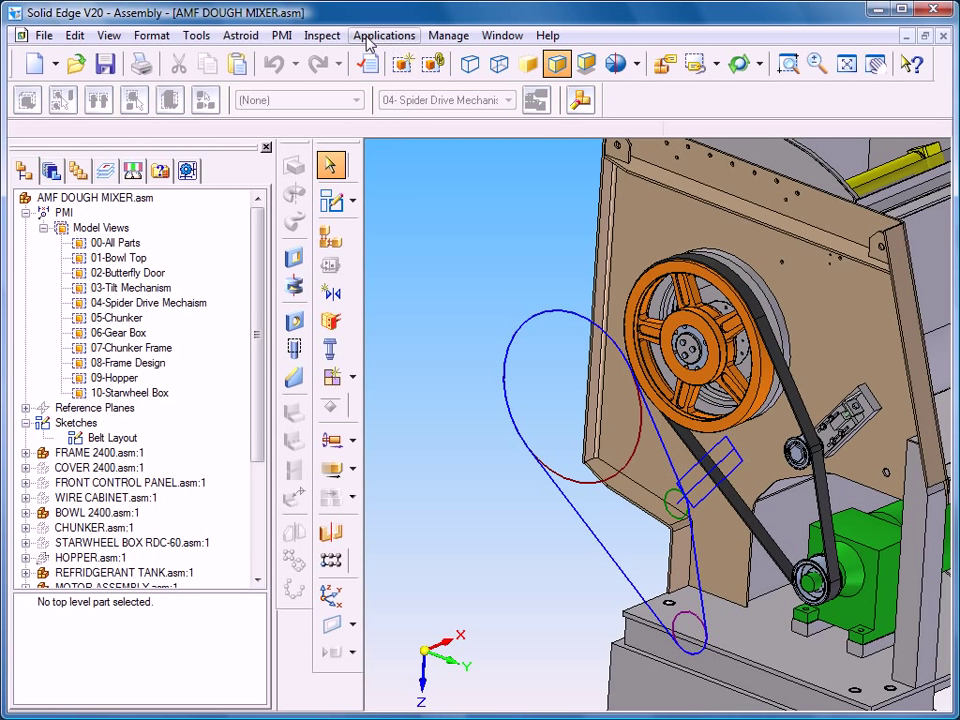
- Start a goal seek with goal Belt_Length, target 185.000 in, varying Tensioner_Adjustment
left_click(322, 35)
left_click(340, 306)
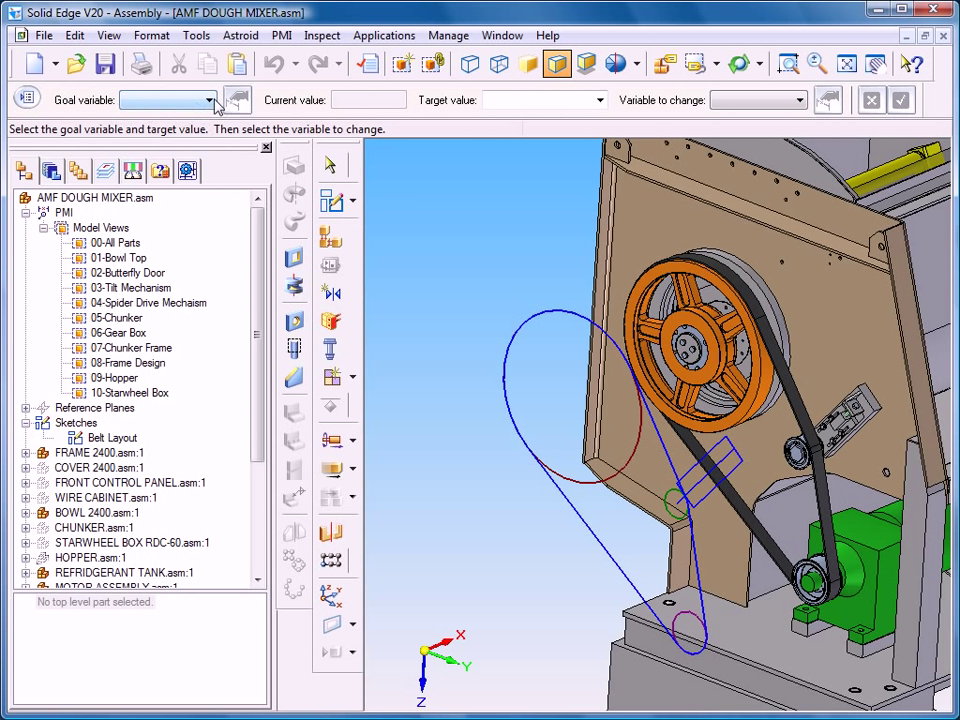
left_click(210, 101)
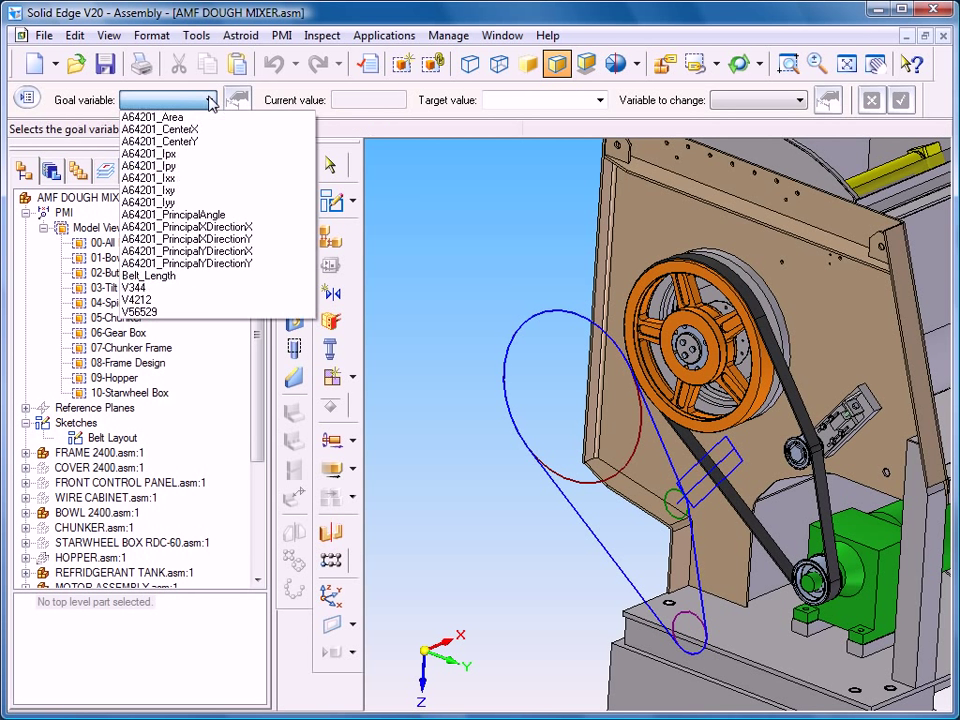
left_click(157, 286)
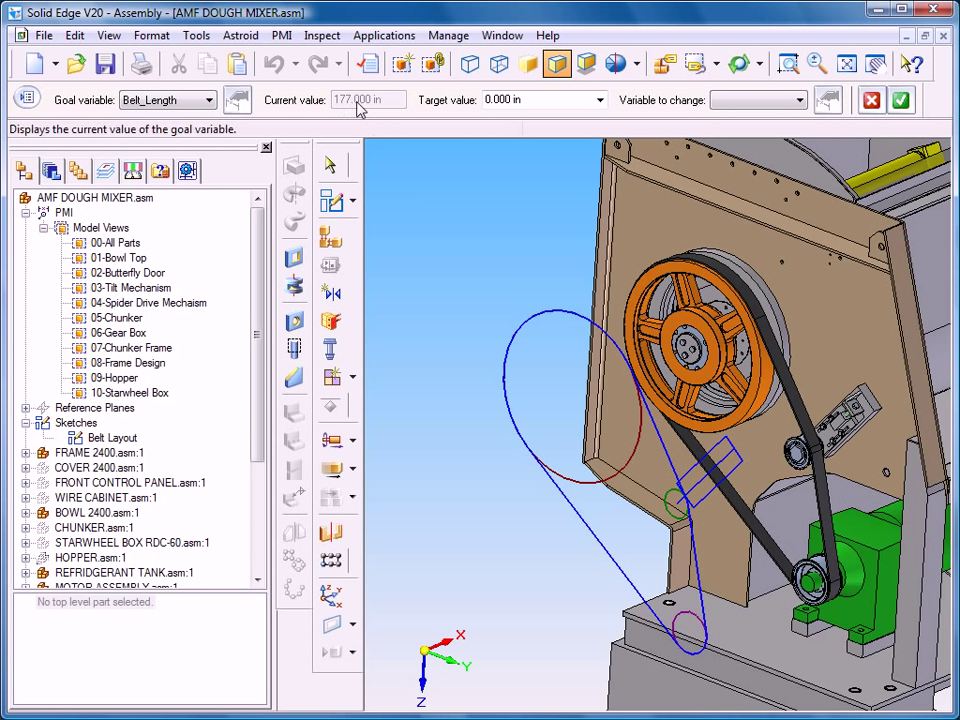
left_click(488, 99)
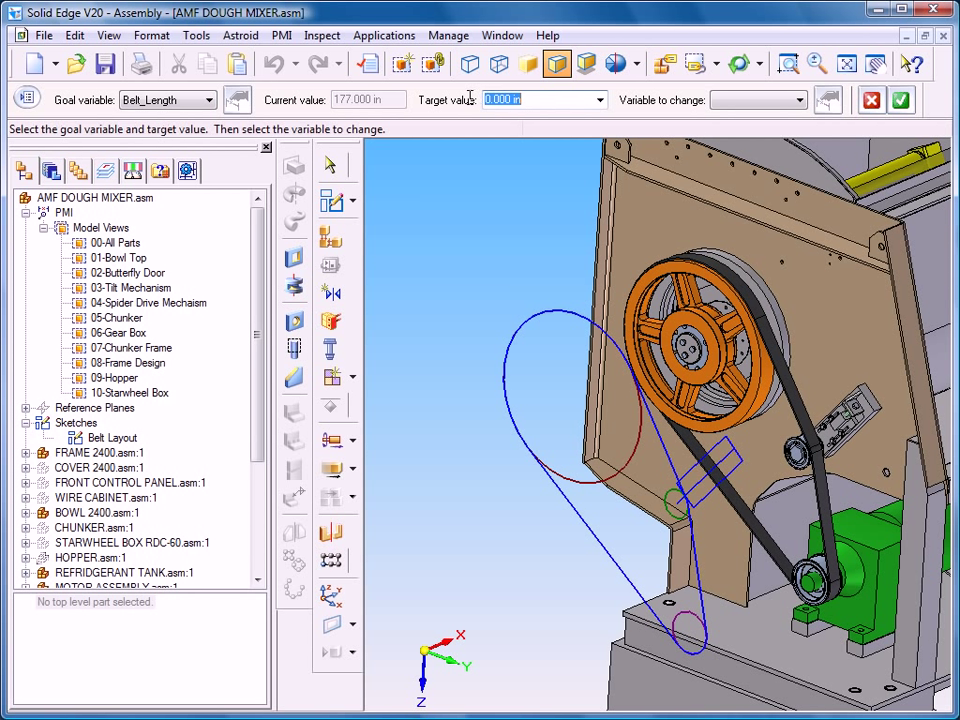
type("185")
key("Return")
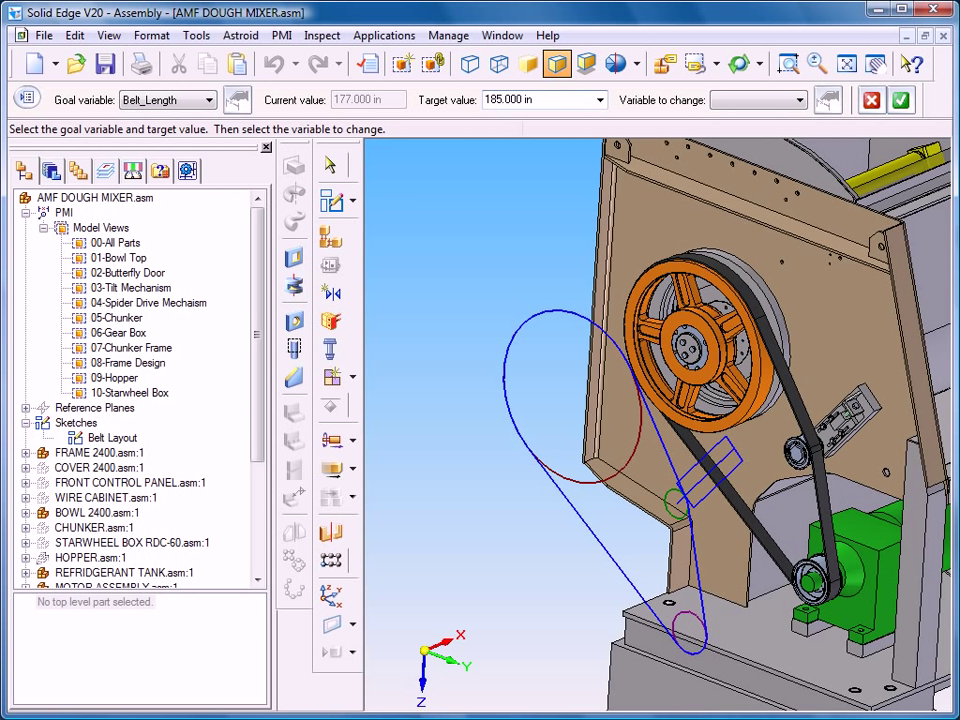
left_click(803, 101)
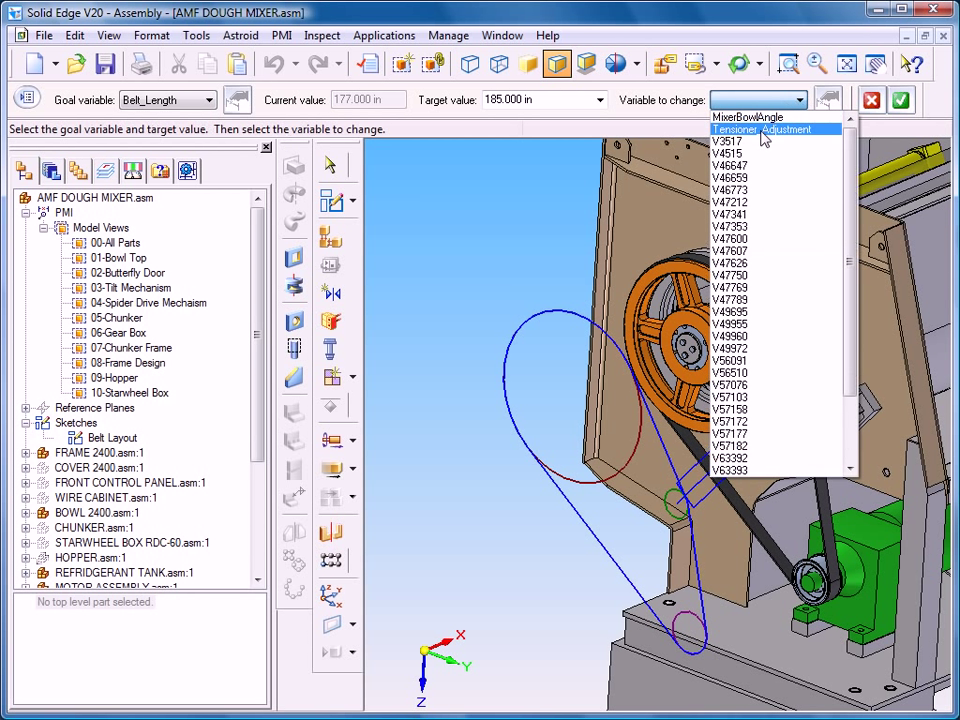
left_click(775, 126)
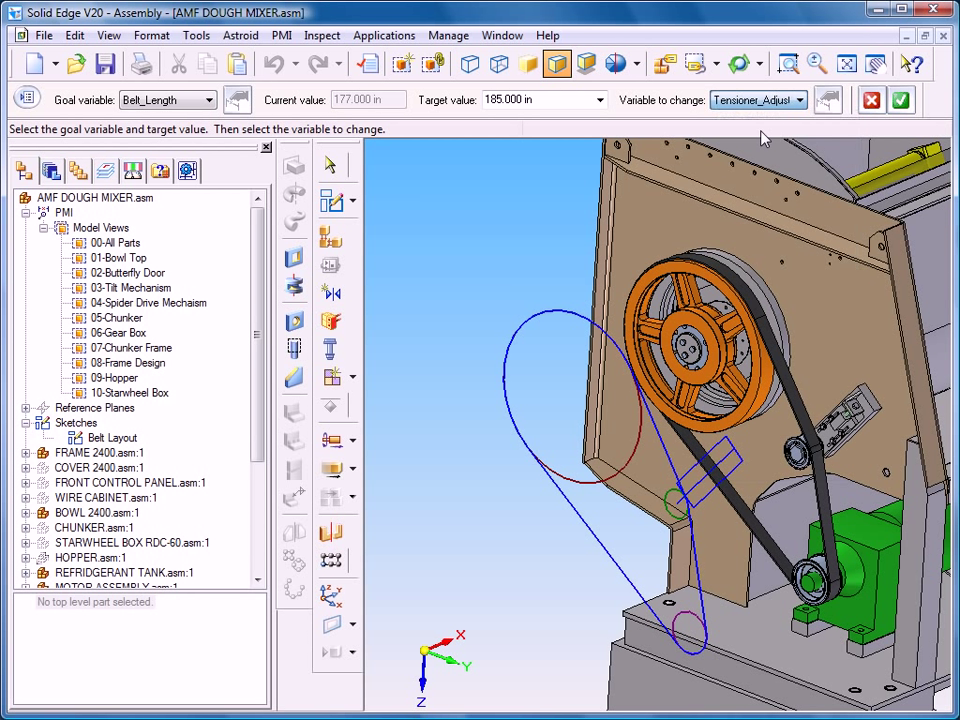
- Run the goal seek to drive Belt_Length from 177.000 in to 185.000 in
left_click(900, 101)
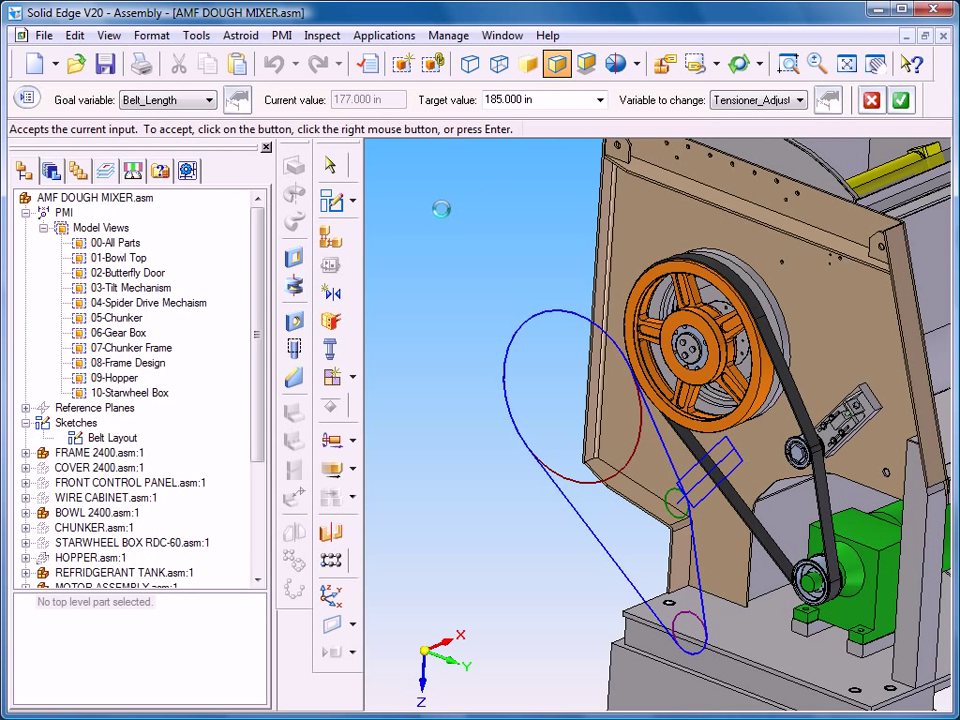